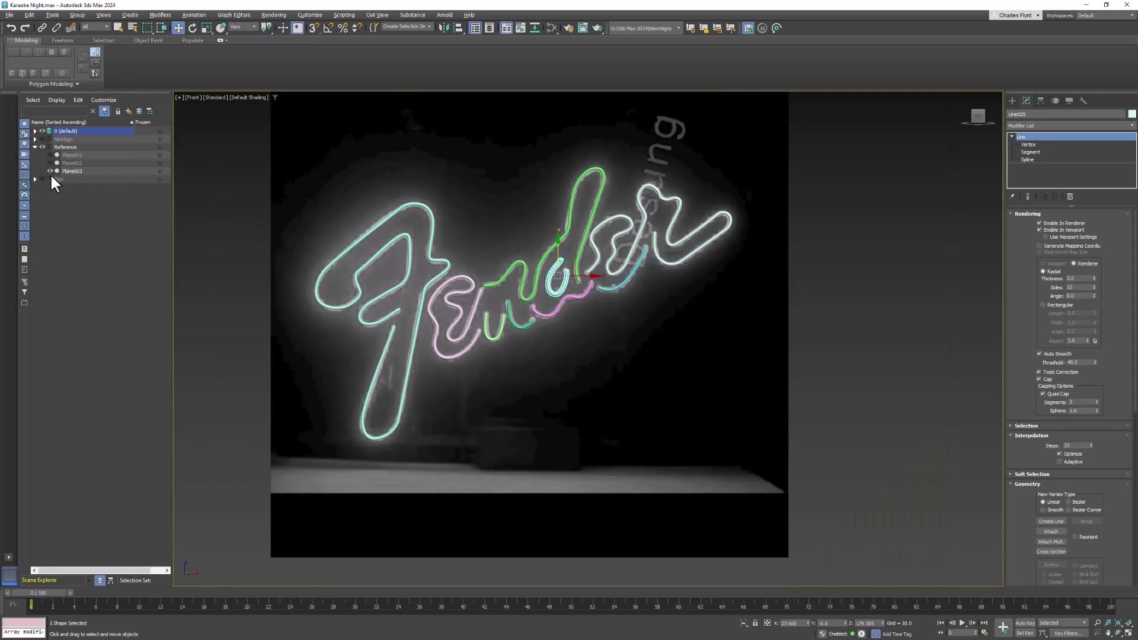
Step: Hide the reference image plane Plane003 and clear the selection
left_click(49, 171)
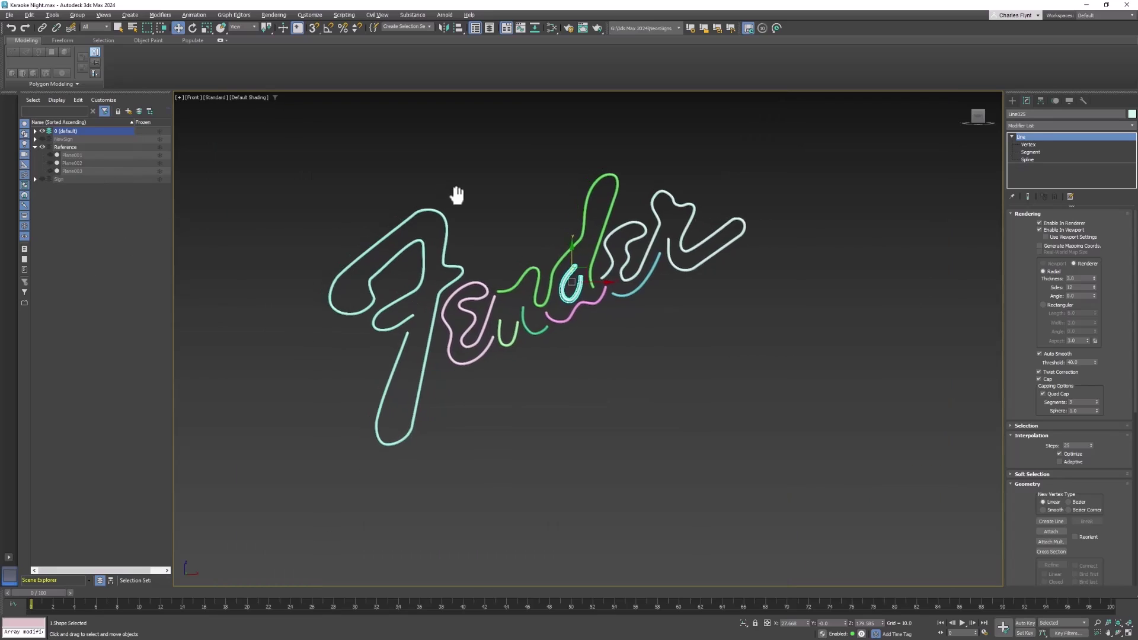
left_click(900, 318)
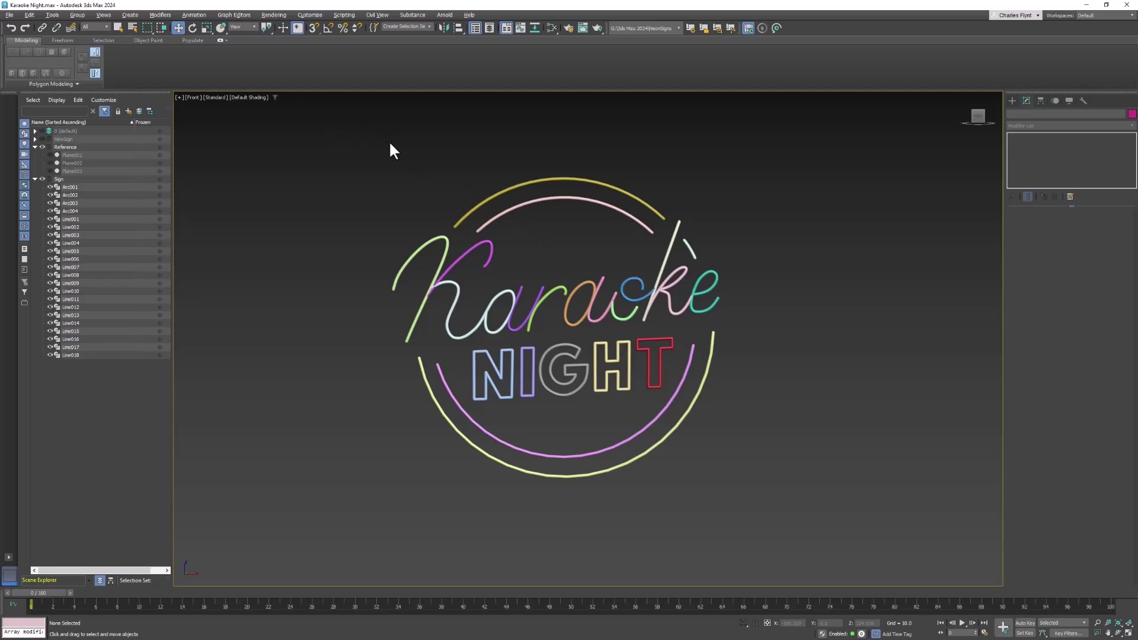
left_click_drag(385, 149, 541, 325)
left_click_drag(501, 277, 498, 278)
Step: Save the Karaoke Night scene and save a further version of it under the name Karaoke Night02
left_click(9, 15)
left_click(47, 93)
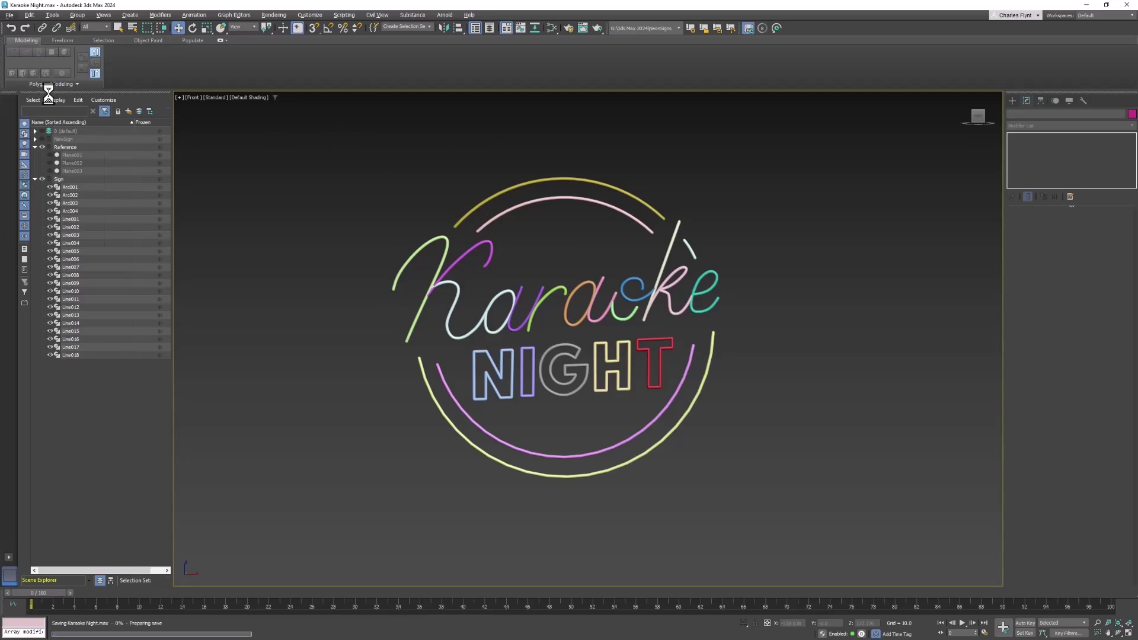
left_click(10, 15)
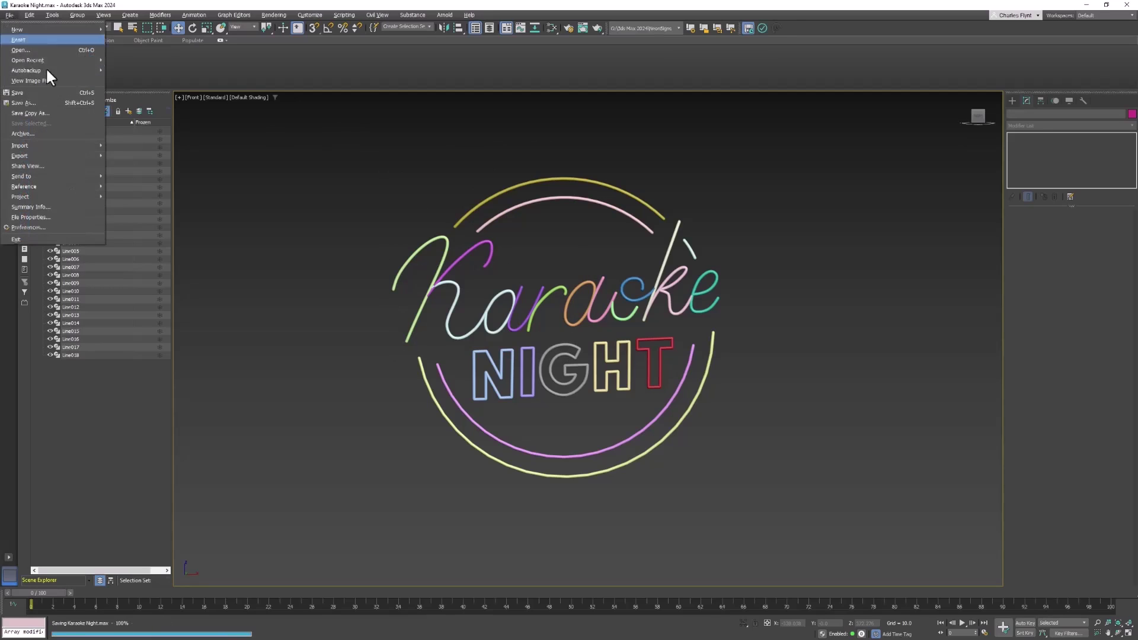
left_click(51, 105)
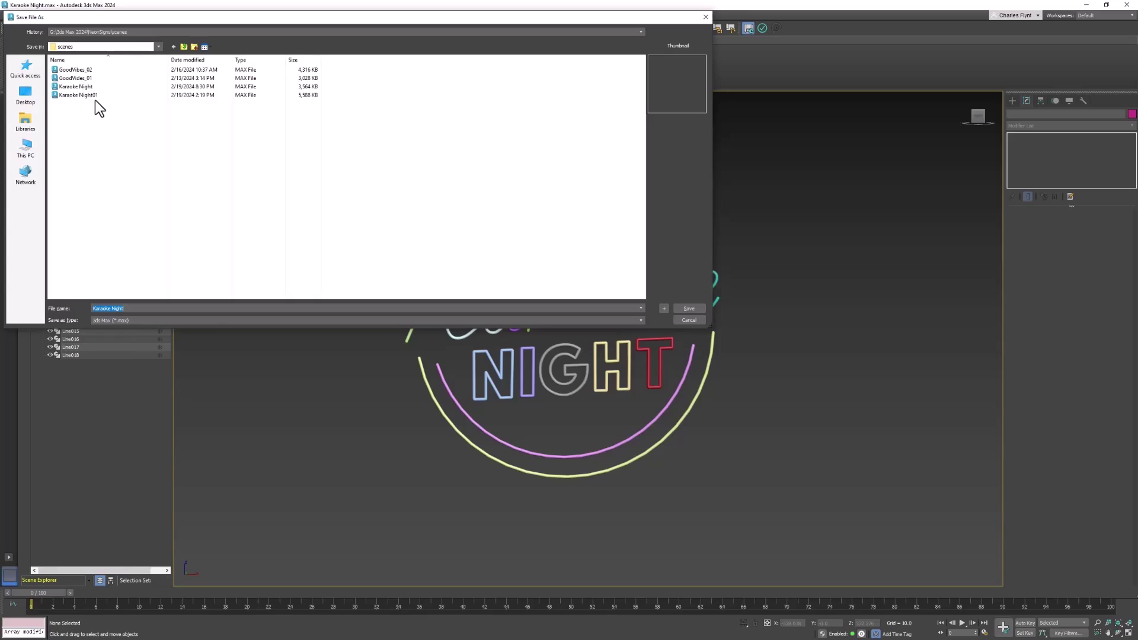
left_click(95, 97)
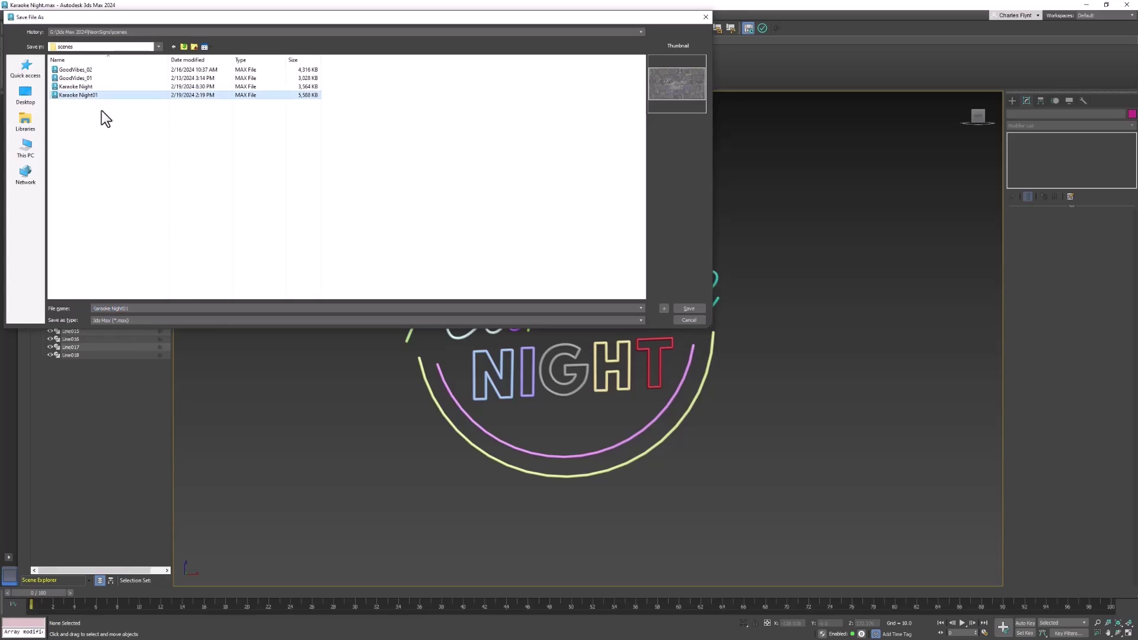
left_click(172, 308)
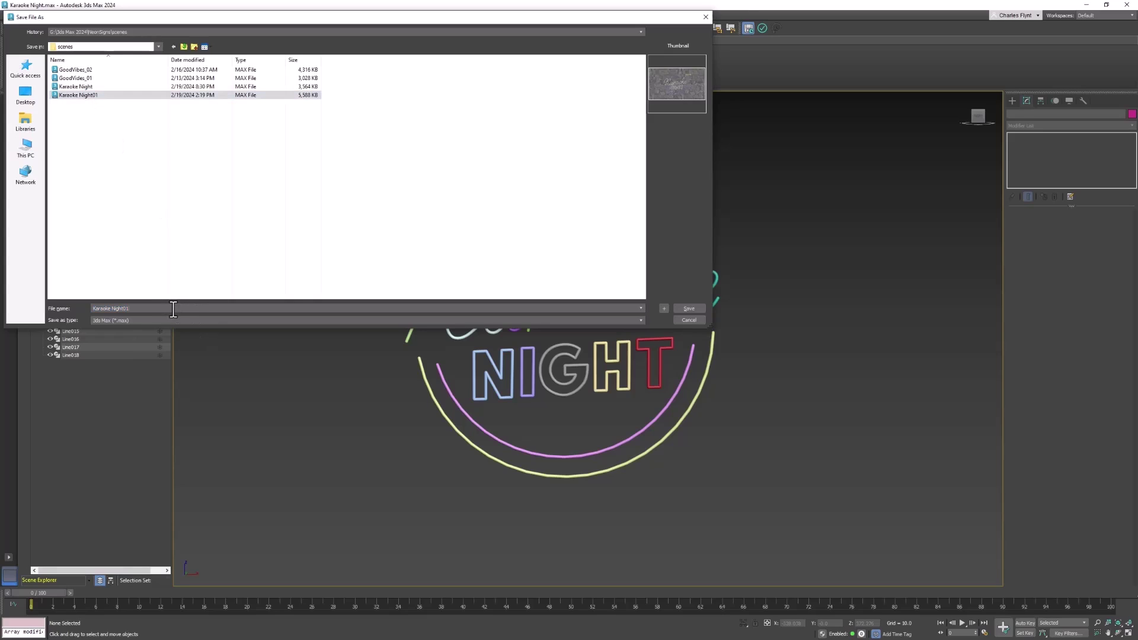
key("BackSpace")
type("2")
left_click(687, 309)
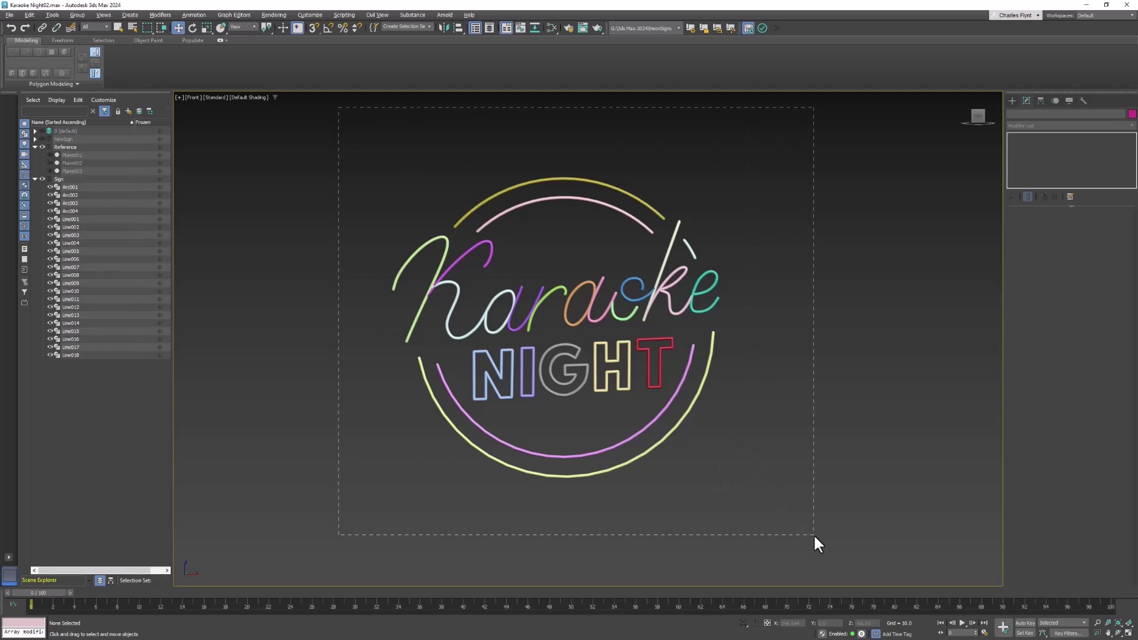
Step: Convert all arcs and lines of the Karaoke Night sign to Editable Poly, and check the outer upper arc
left_click_drag(814, 535, 817, 538)
right_click(705, 175)
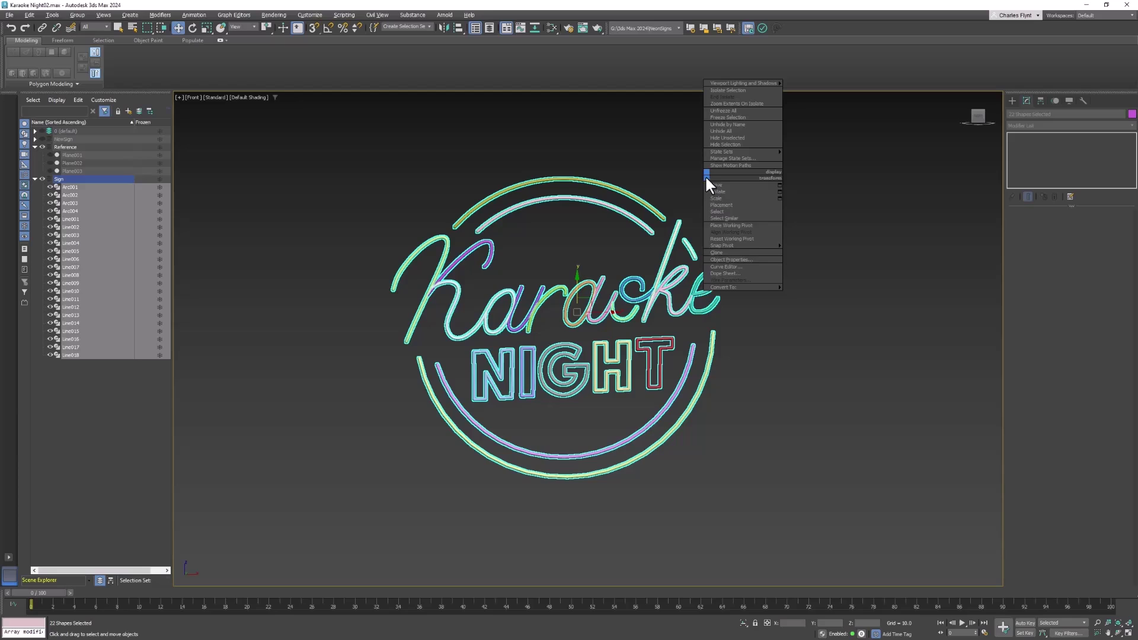
mouse_move(755, 286)
left_click(825, 301)
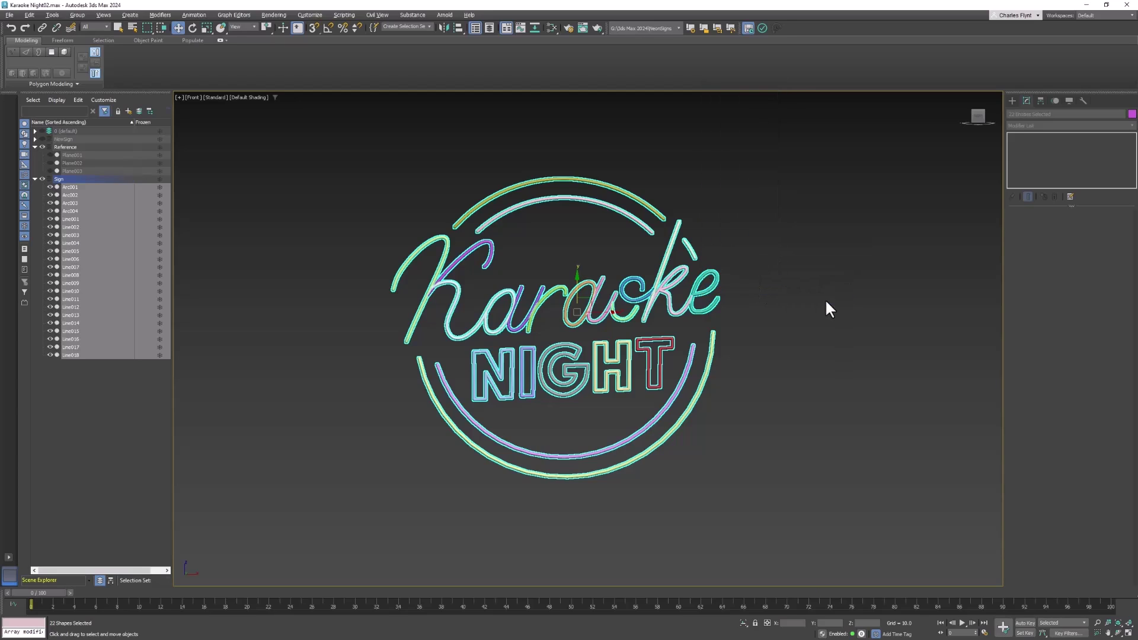
left_click(660, 214)
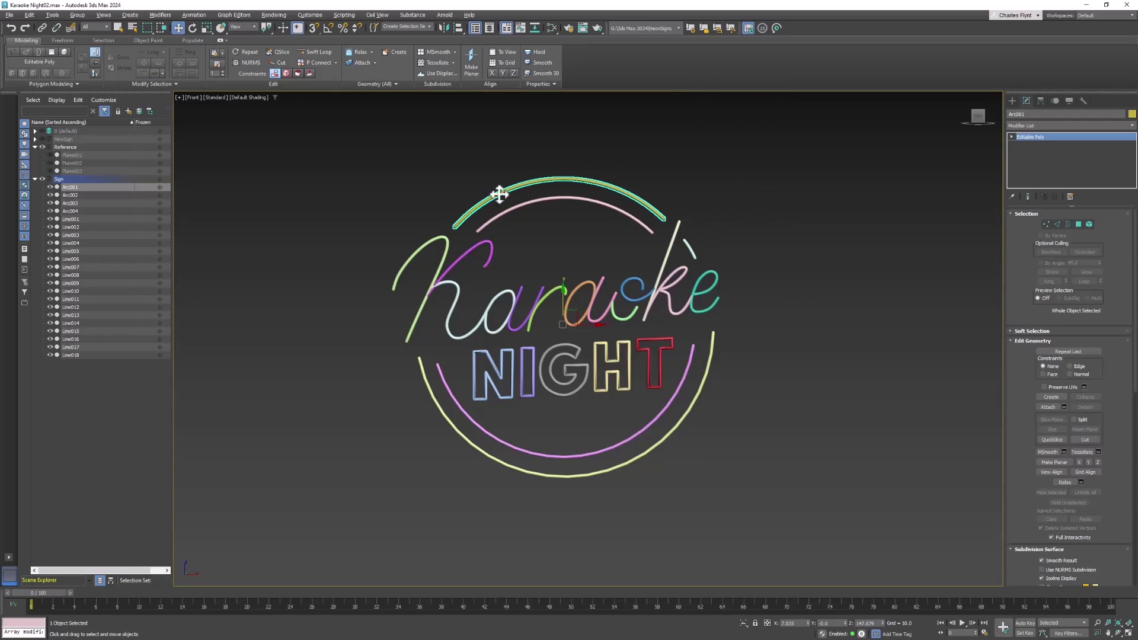
left_click(671, 171)
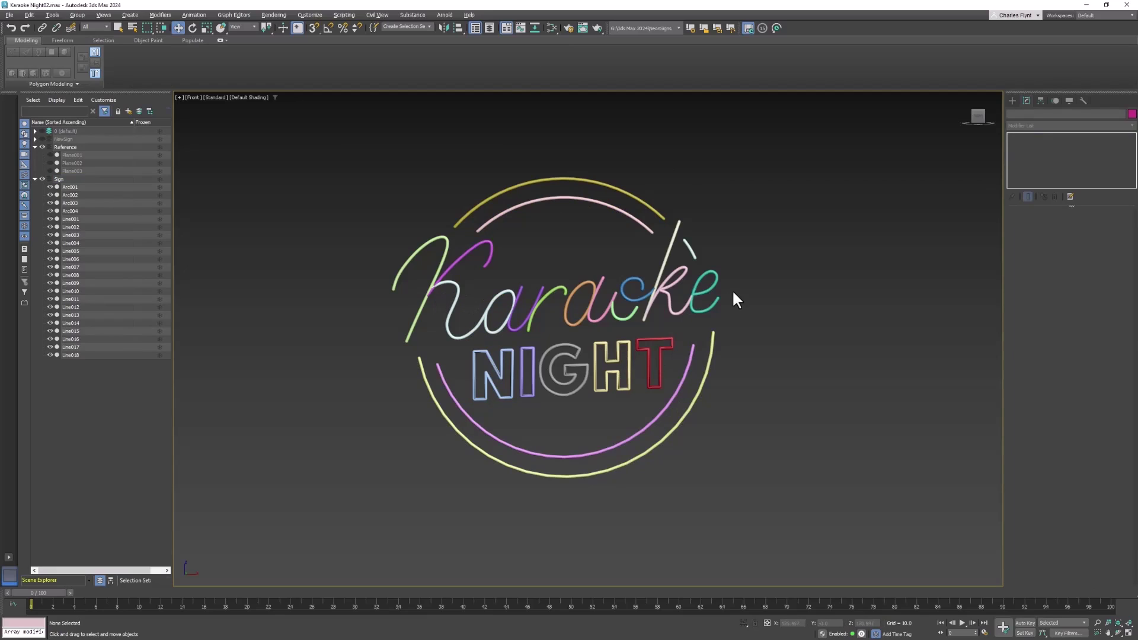
Step: Attach the inner upper arc, the short stroke beside the k and both lower arcs to the outer upper arc
left_click(570, 179)
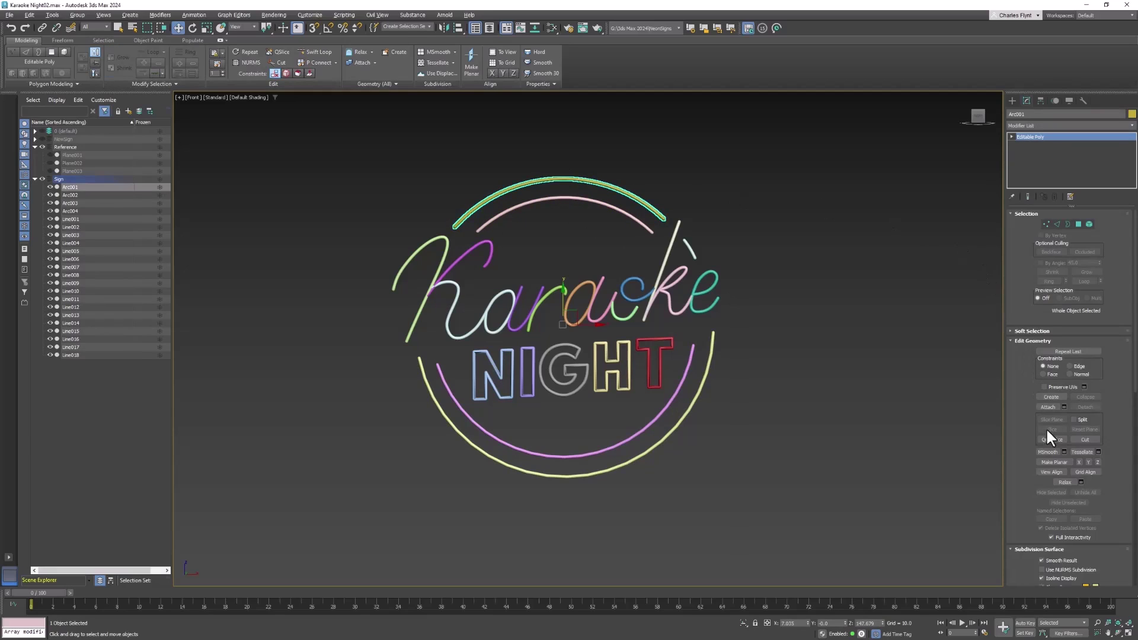
left_click(1050, 406)
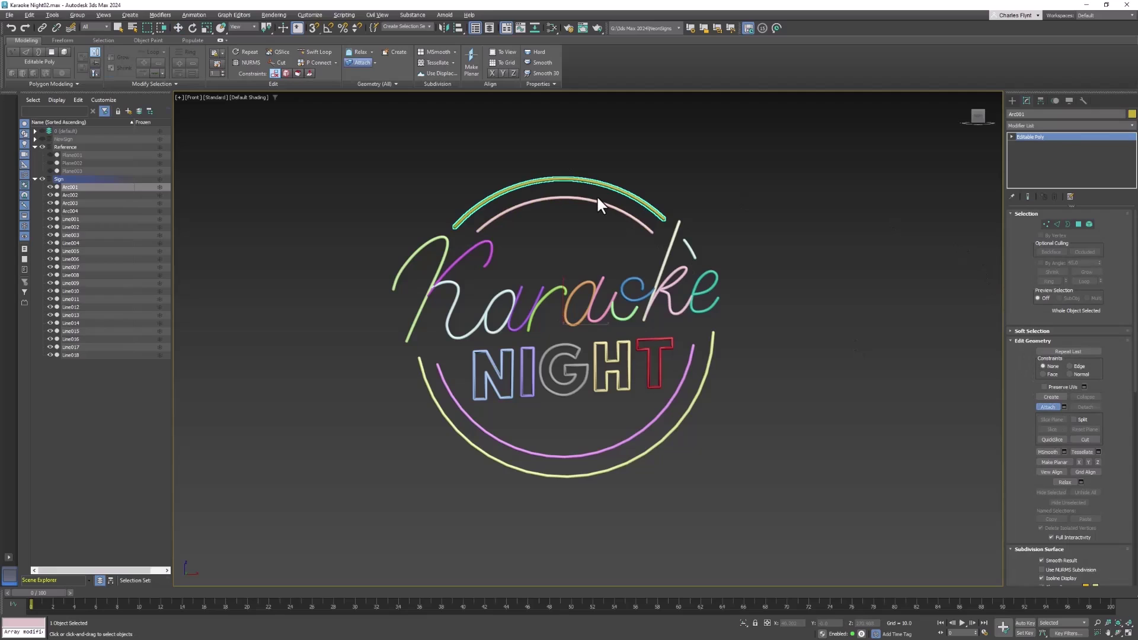
left_click(596, 196)
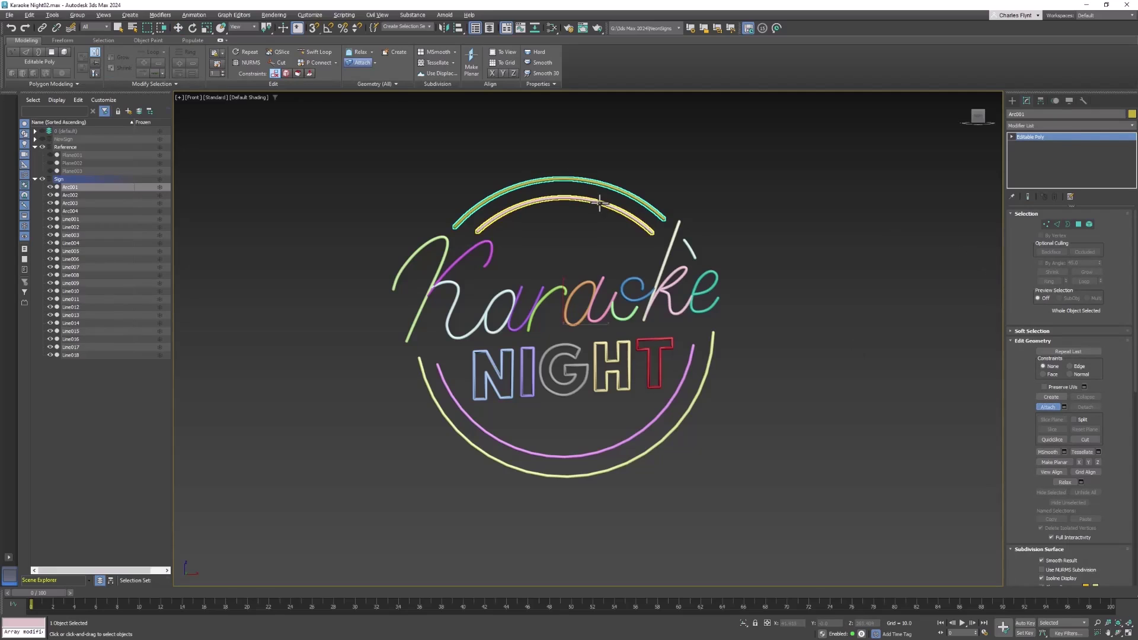
left_click(693, 248)
left_click(711, 359)
left_click(689, 371)
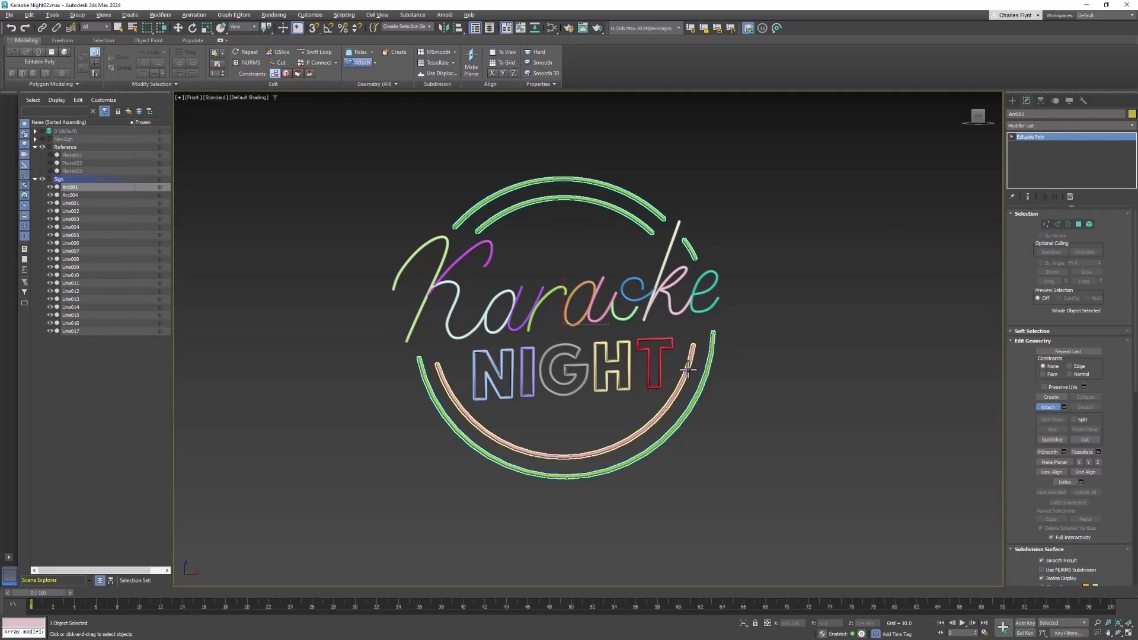
left_click(1048, 406)
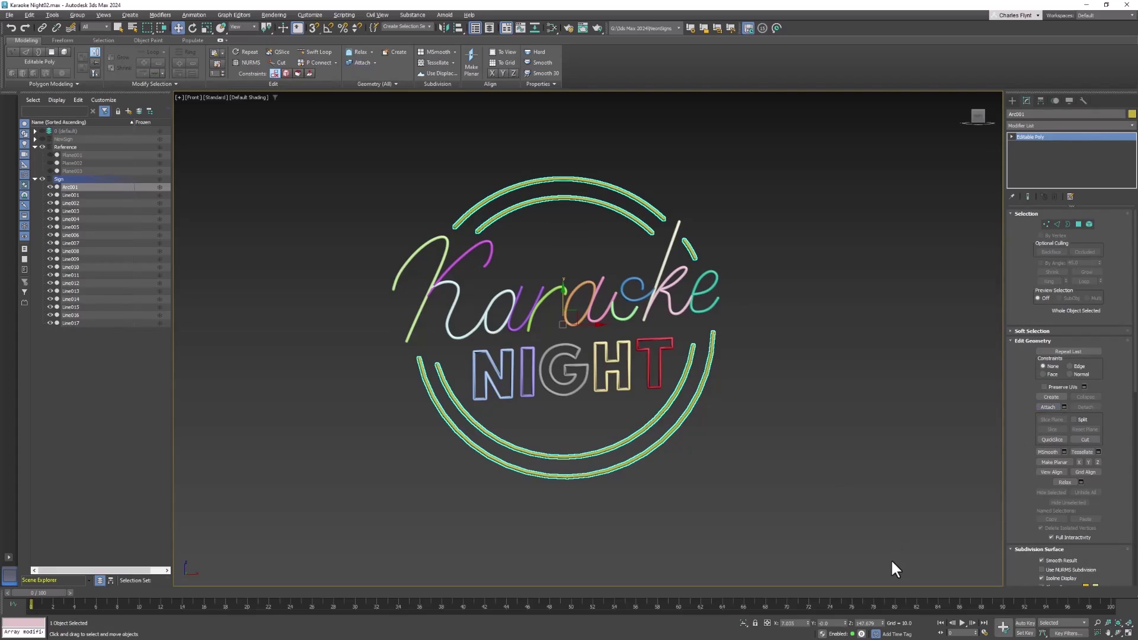
Step: Attach the letters I, G, H and T to the letter N so that NIGHT is one object
left_click(490, 377)
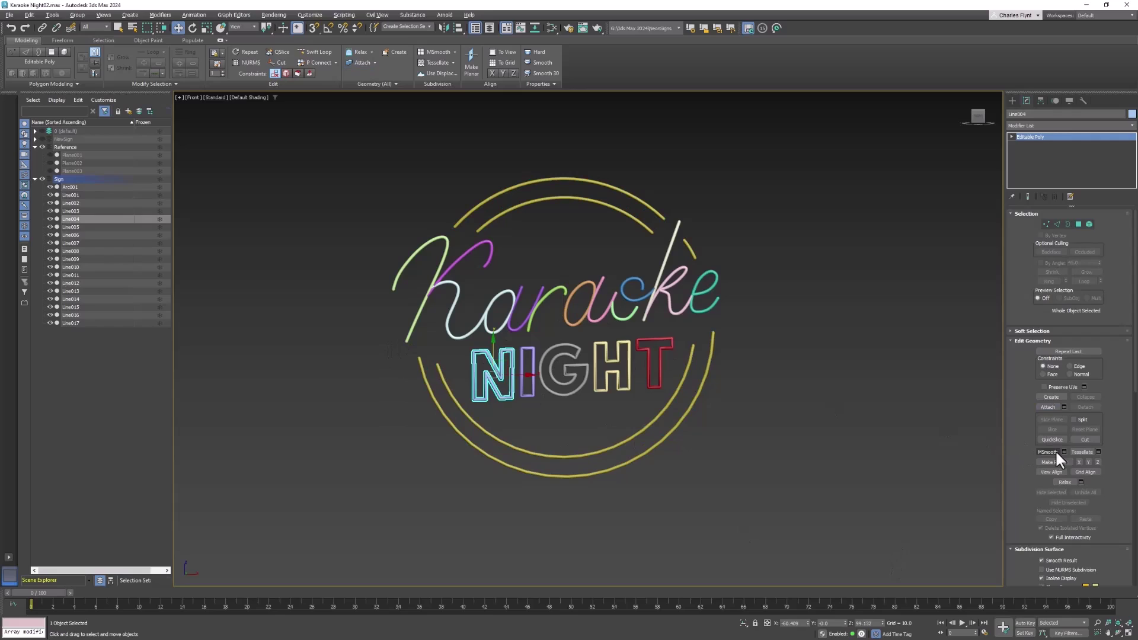
left_click(1047, 406)
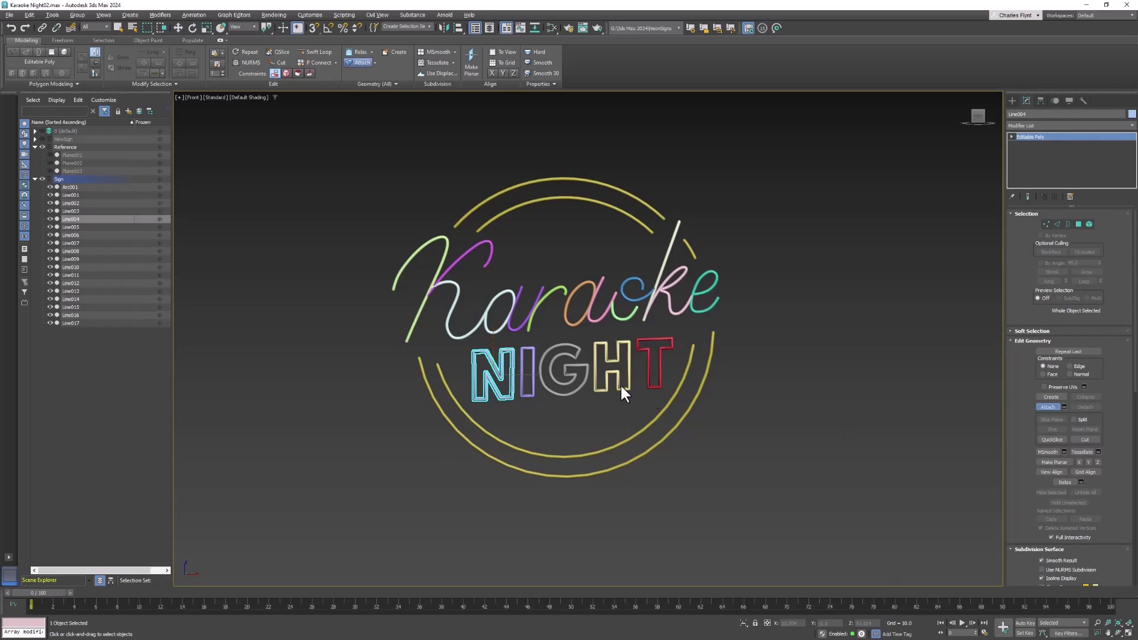
left_click(527, 397)
left_click(551, 392)
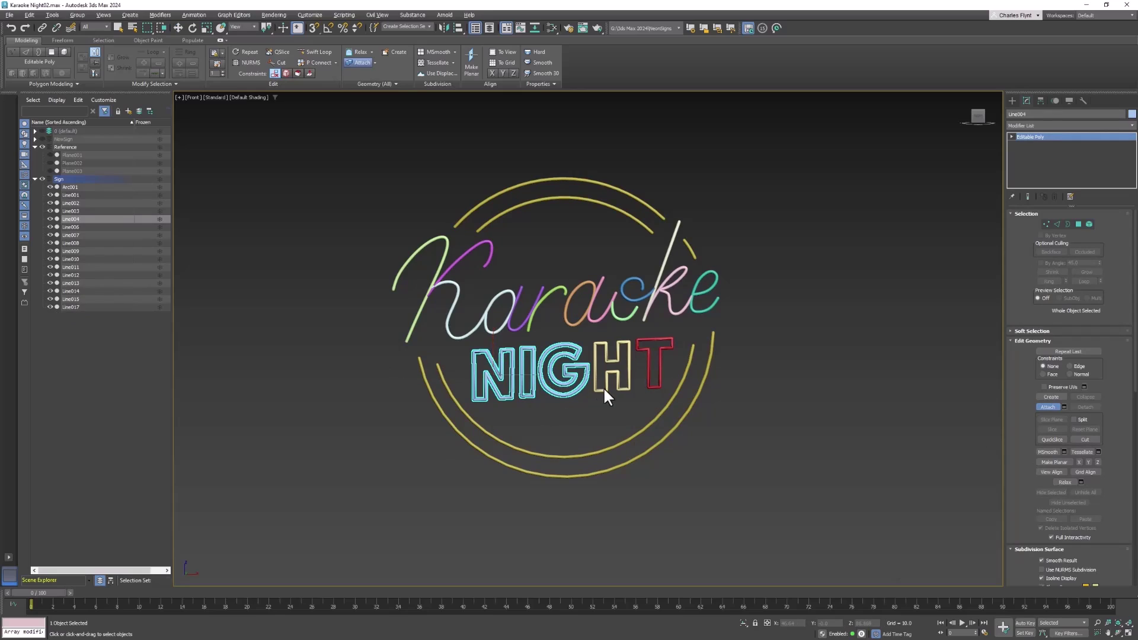
left_click(603, 386)
left_click(674, 357)
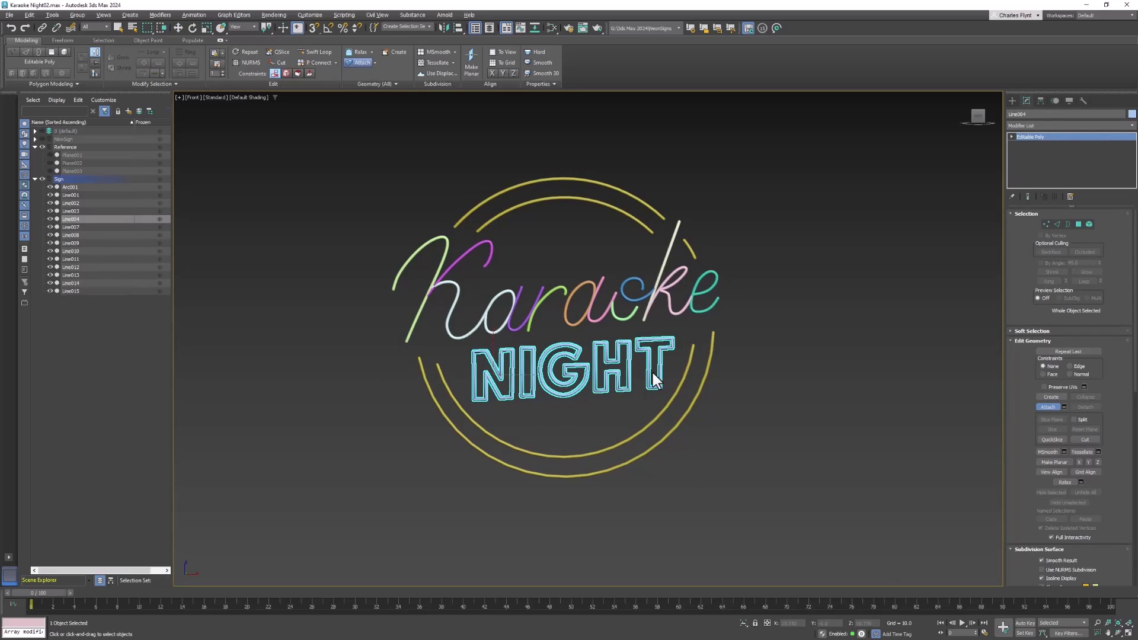
left_click(1046, 408)
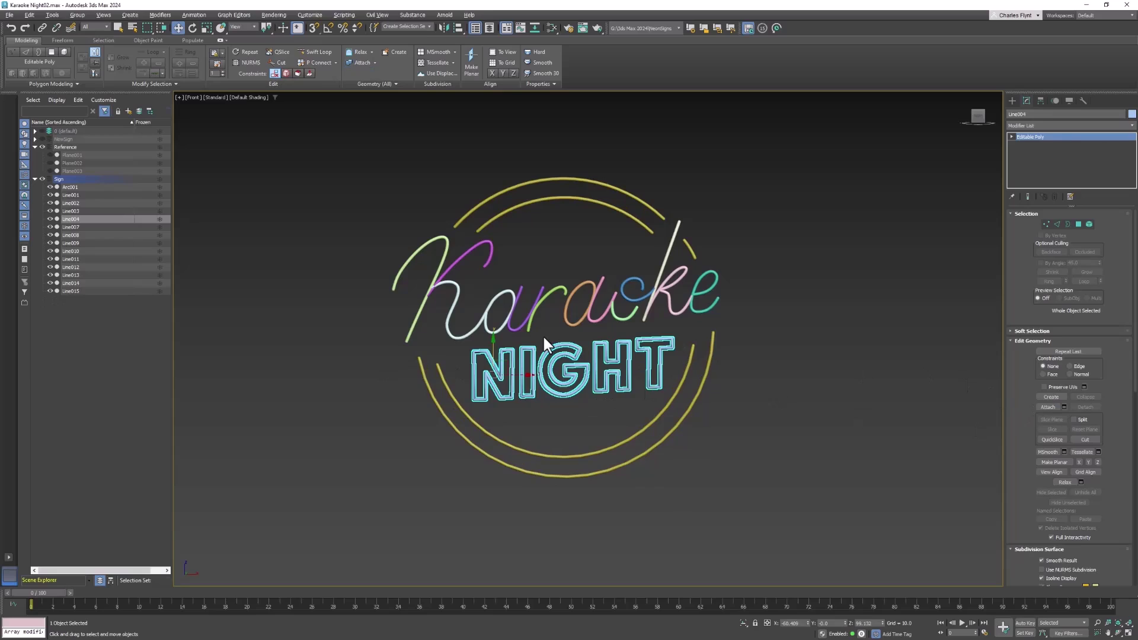
Step: Attach all remaining strokes of the word Karaoke to the first stroke of its K, making the word one object
middle_click_drag(542, 334, 573, 347)
left_click(446, 329)
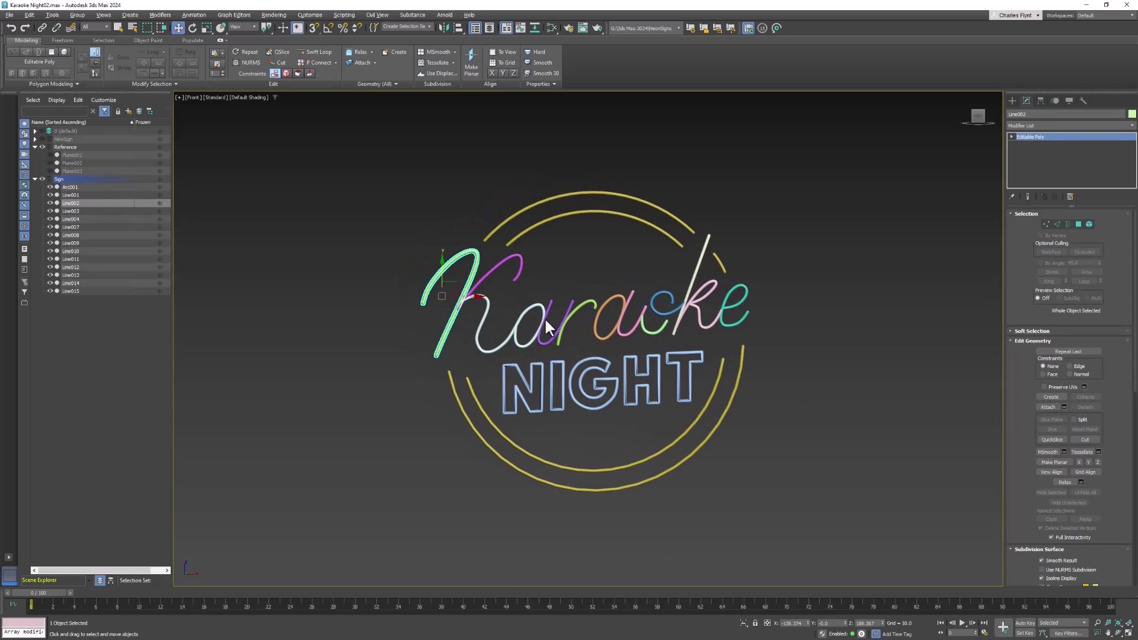
left_click(1047, 407)
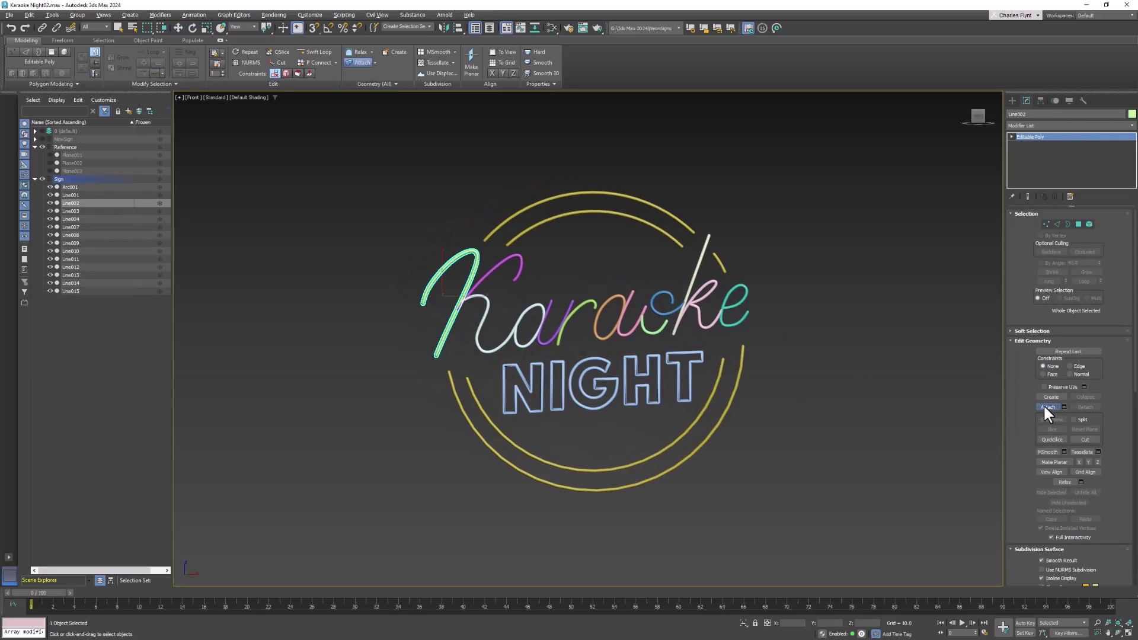
left_click(521, 271)
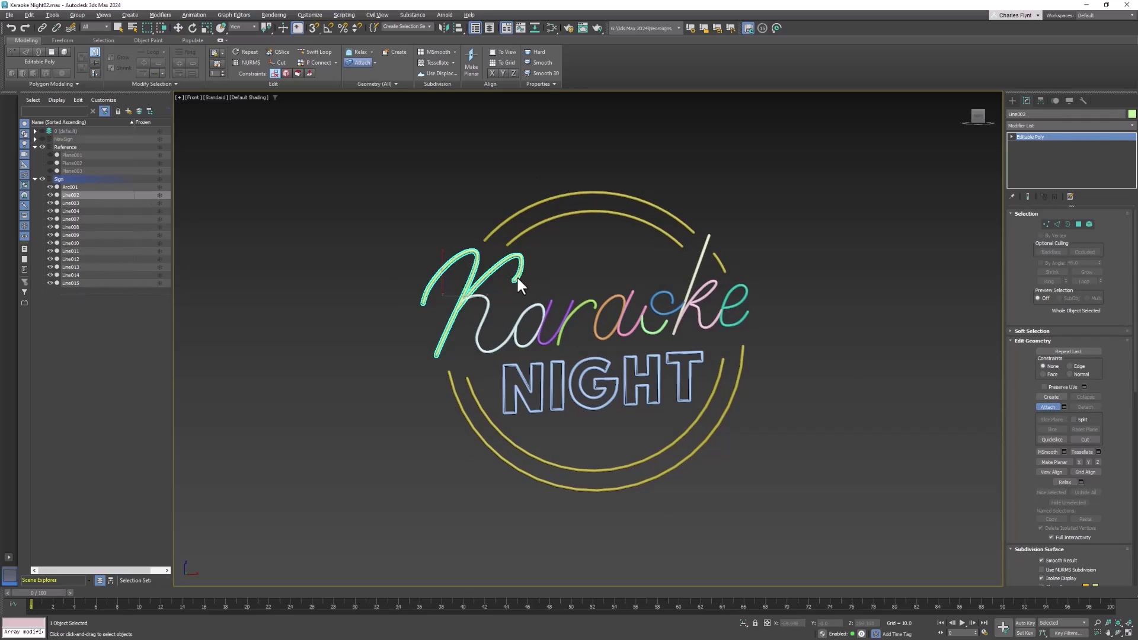
left_click(539, 307)
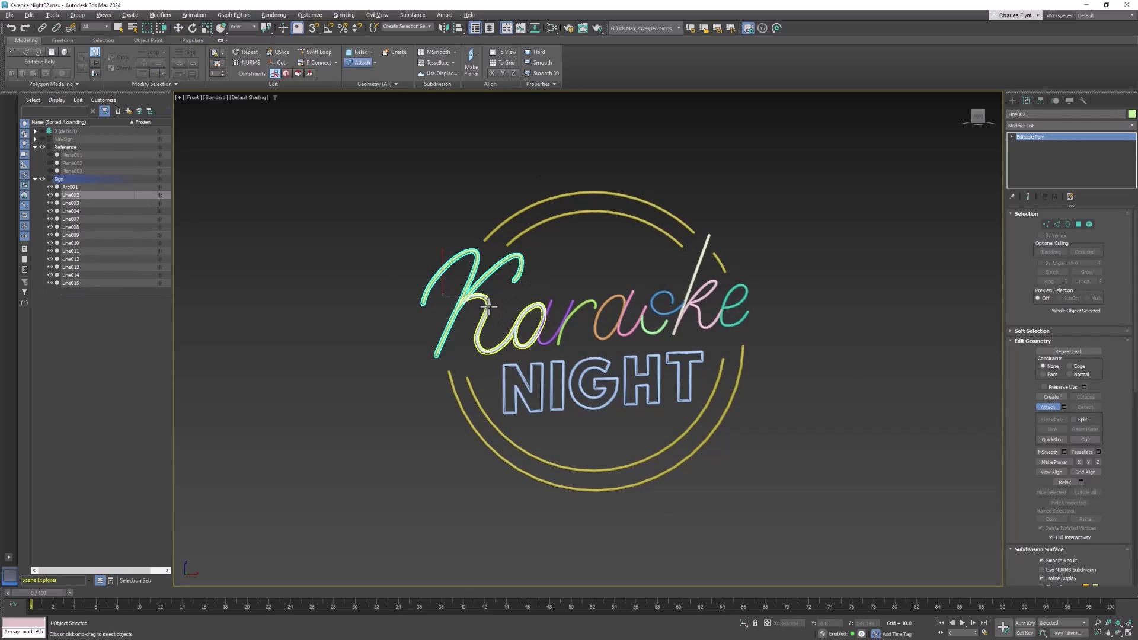
left_click(584, 306)
left_click(597, 317)
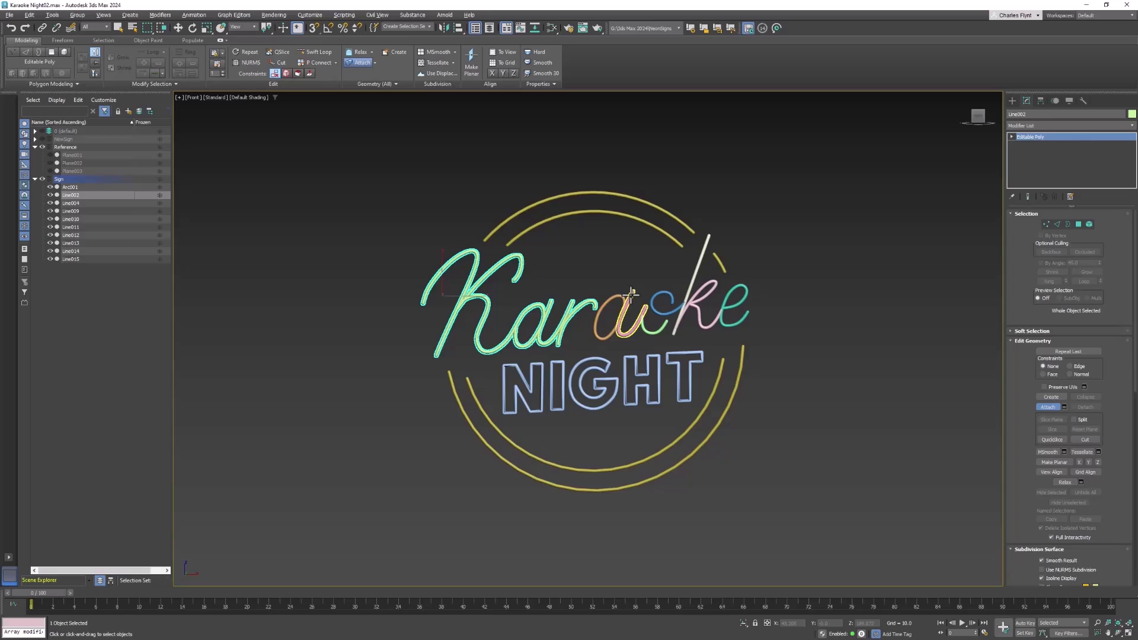
left_click(622, 295)
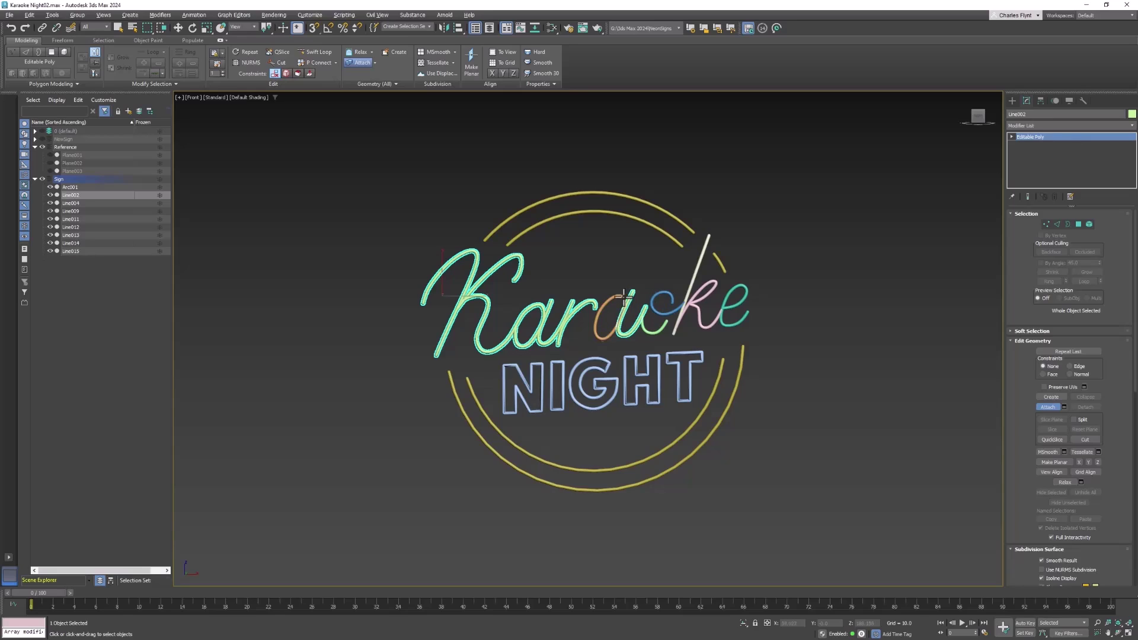
left_click(621, 295)
left_click(651, 304)
left_click(682, 289)
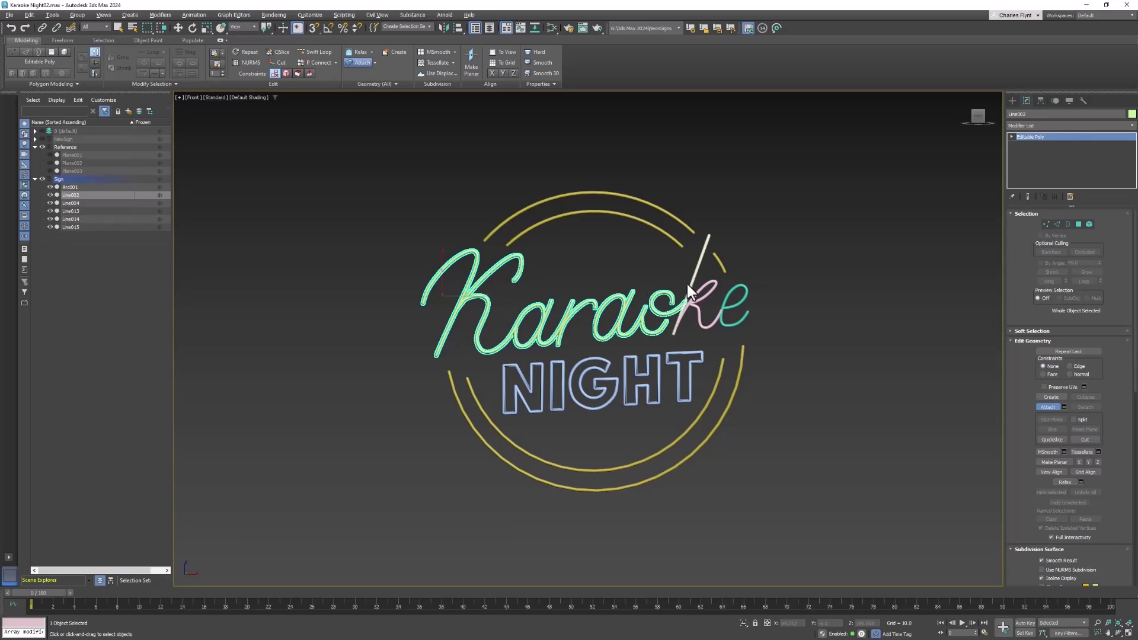
left_click(692, 283)
left_click(712, 289)
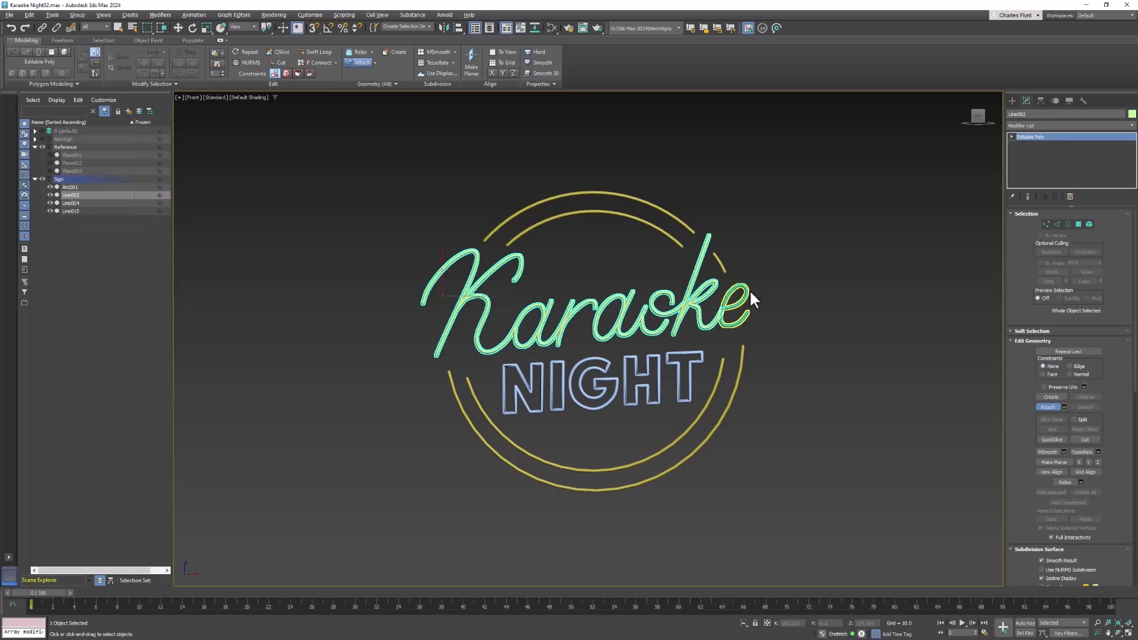
left_click(749, 289)
left_click(1055, 405)
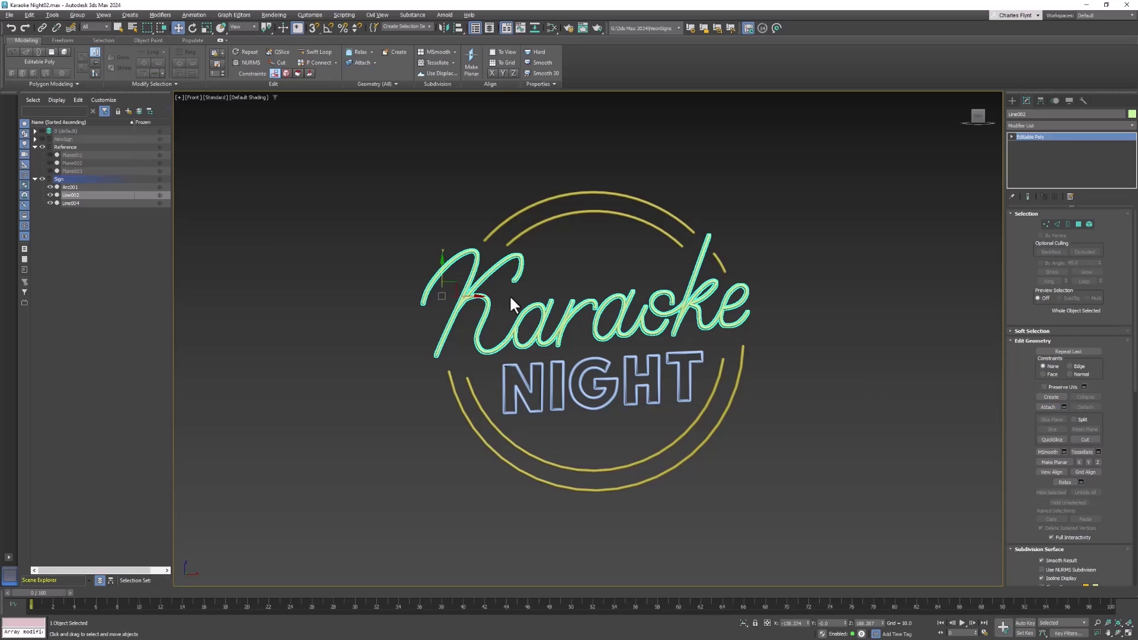
Step: Toggle the visibility of the Karaoke, NIGHT and circle objects to check that each is a single separate piece
left_click(50, 194)
left_click(50, 194)
left_click(50, 194)
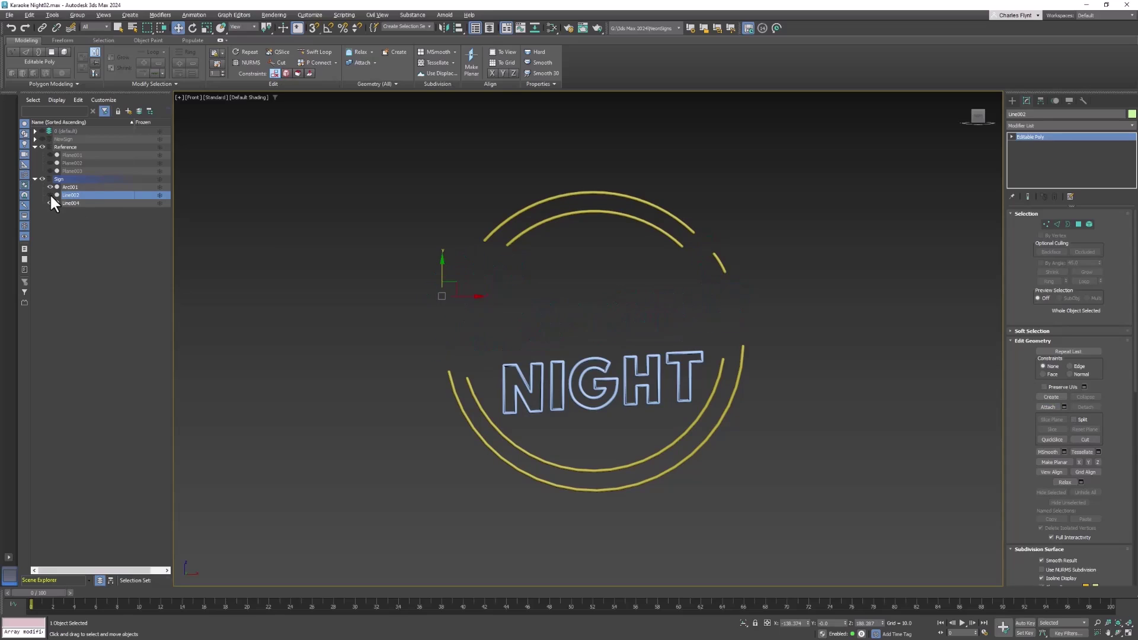
left_click(50, 194)
left_click(50, 195)
left_click(50, 195)
left_click(49, 195)
left_click(50, 195)
left_click(50, 202)
left_click(49, 203)
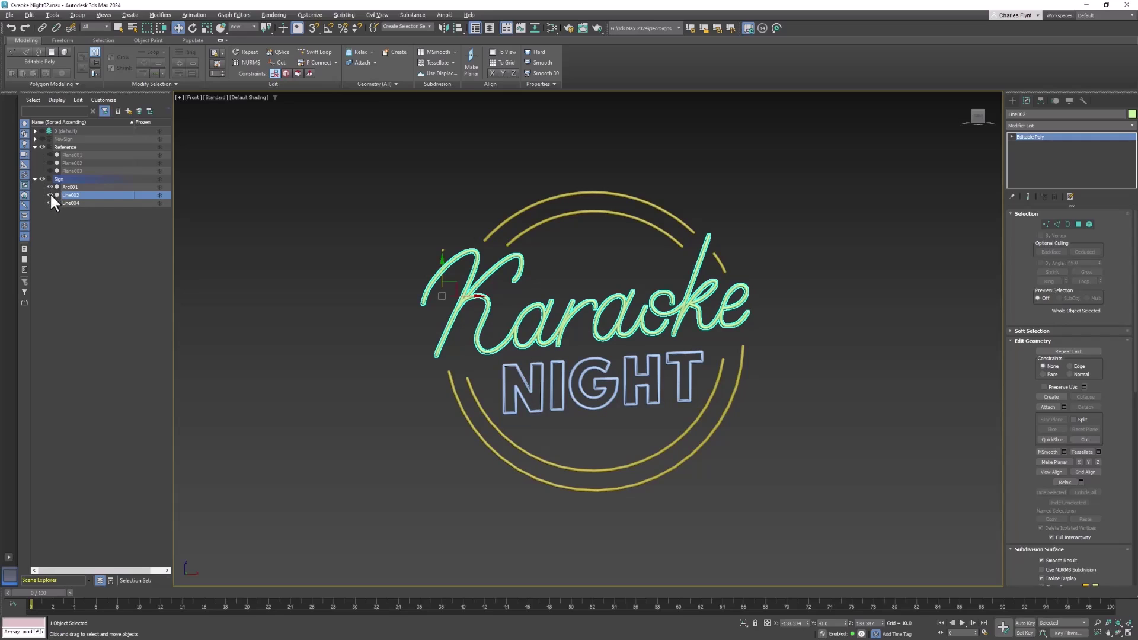
left_click(50, 186)
left_click(50, 186)
Step: Rename the merged arcs object Arc001 as Cirlce
left_click(71, 188)
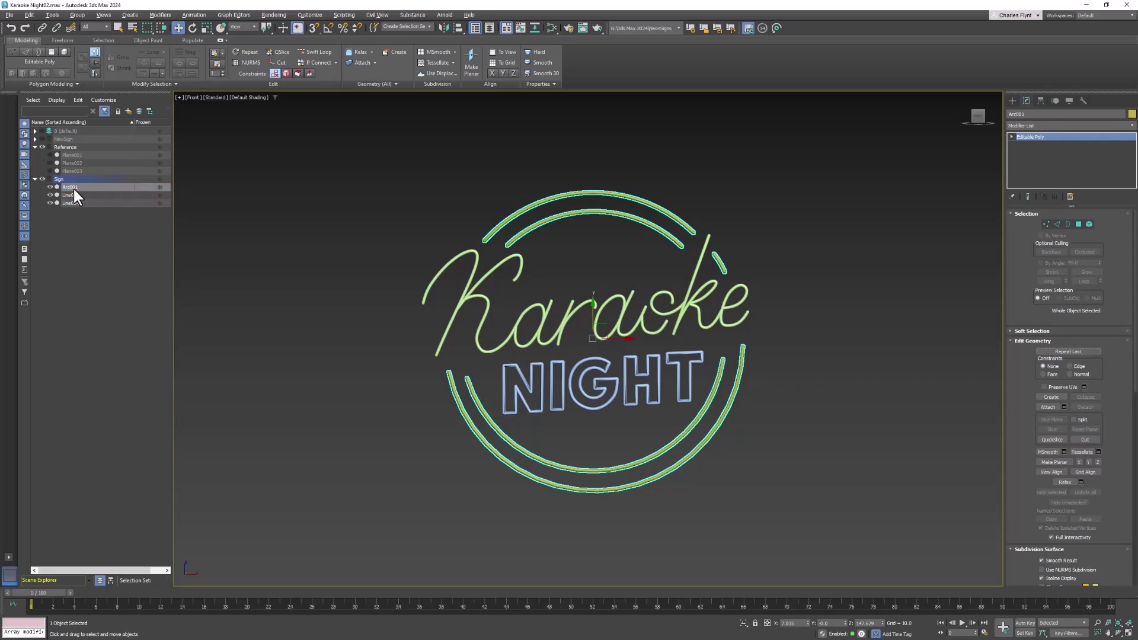
left_click(72, 186)
type("Cirlce")
key("Return")
Step: Rename the cursive lettering object as Karaoke and the block lettering object as Night
left_click(71, 195)
left_click(73, 194)
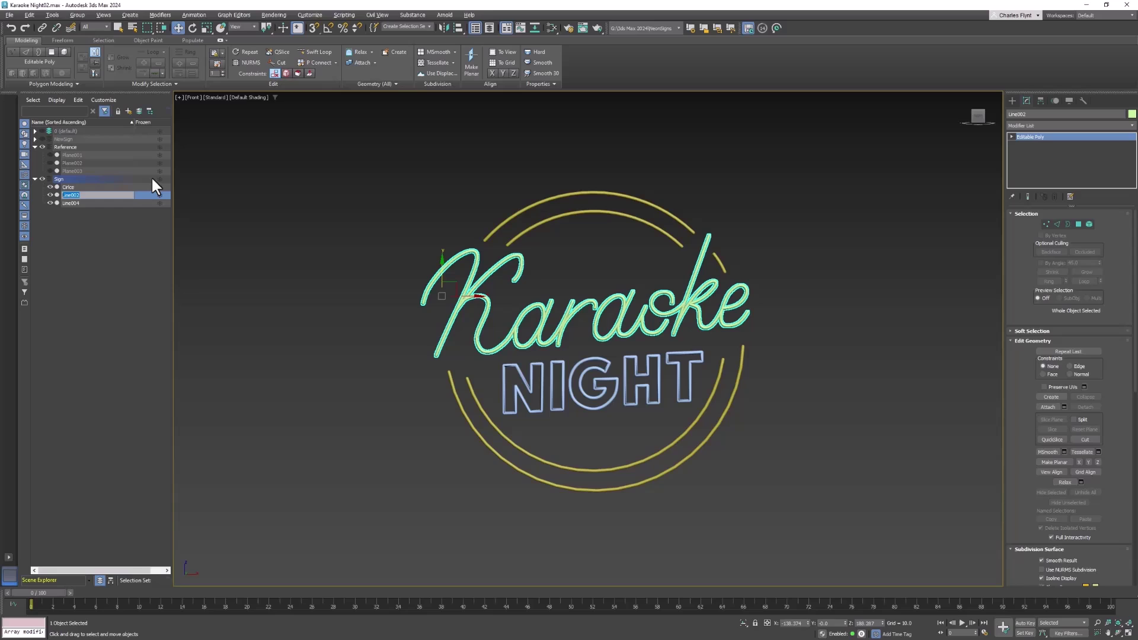
type("Karaoke")
left_click(86, 203)
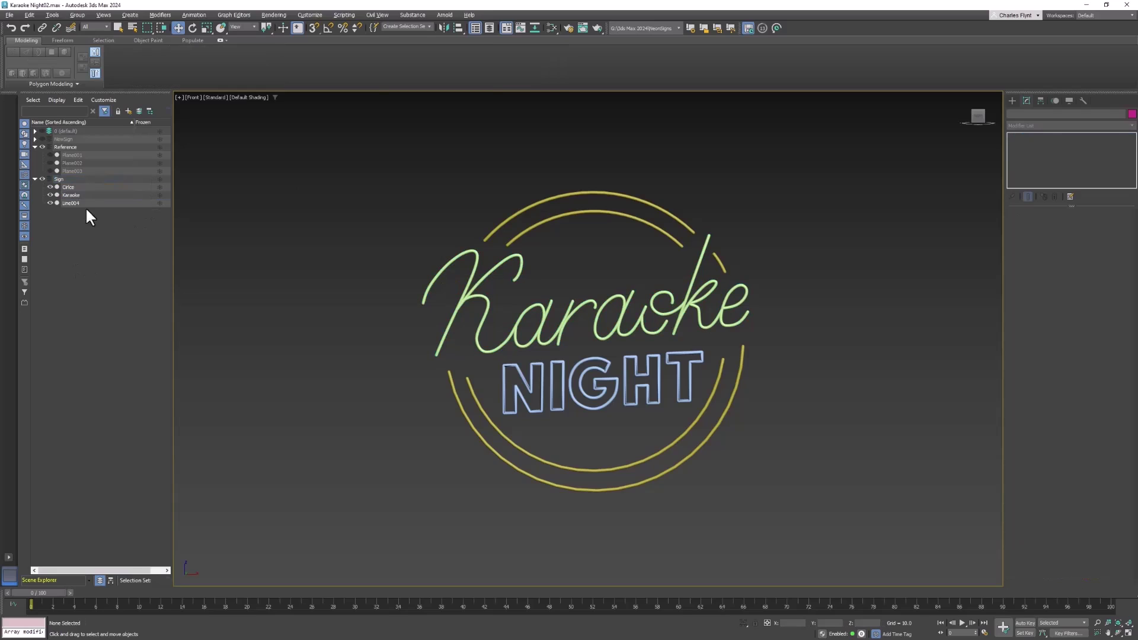
left_click(76, 203)
type("Night")
left_click(105, 211)
Step: Add an Arnold Standard Surface material to an empty area of the Slate Material Editor's node view
middle_click_drag(584, 330, 574, 294)
left_click(556, 26)
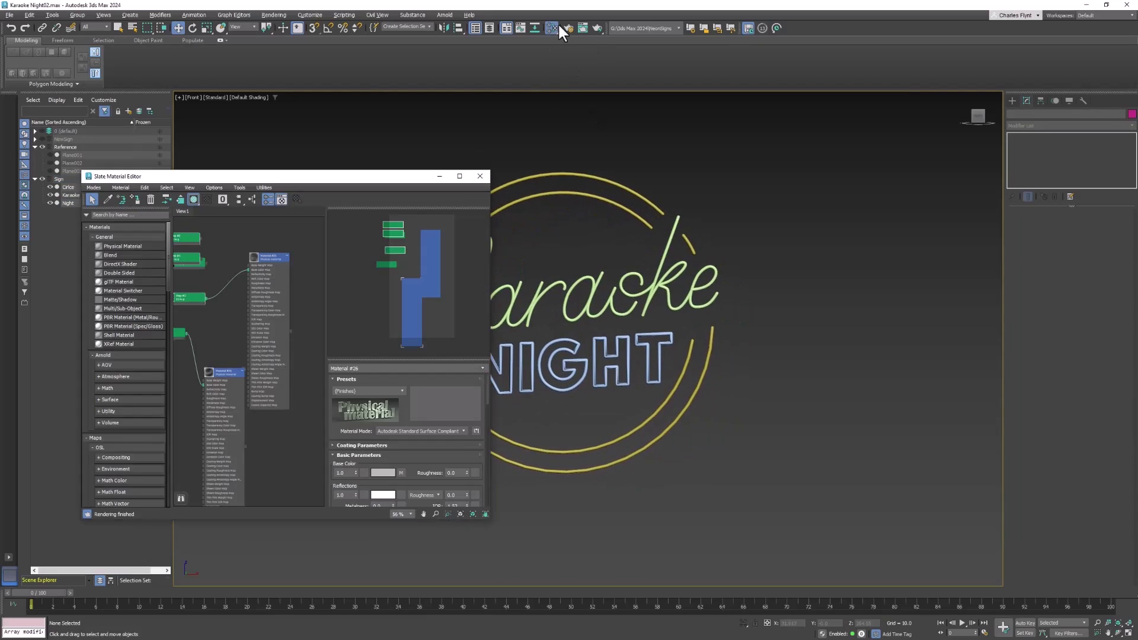
middle_click_drag(268, 347, 178, 285)
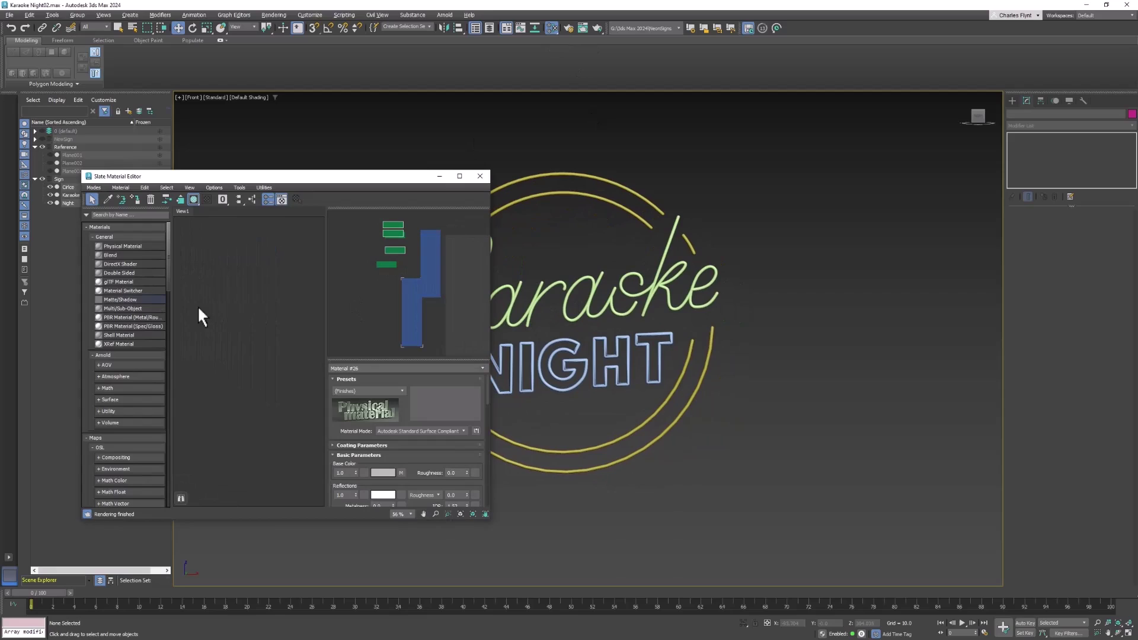
scroll(213, 409, "down", 4)
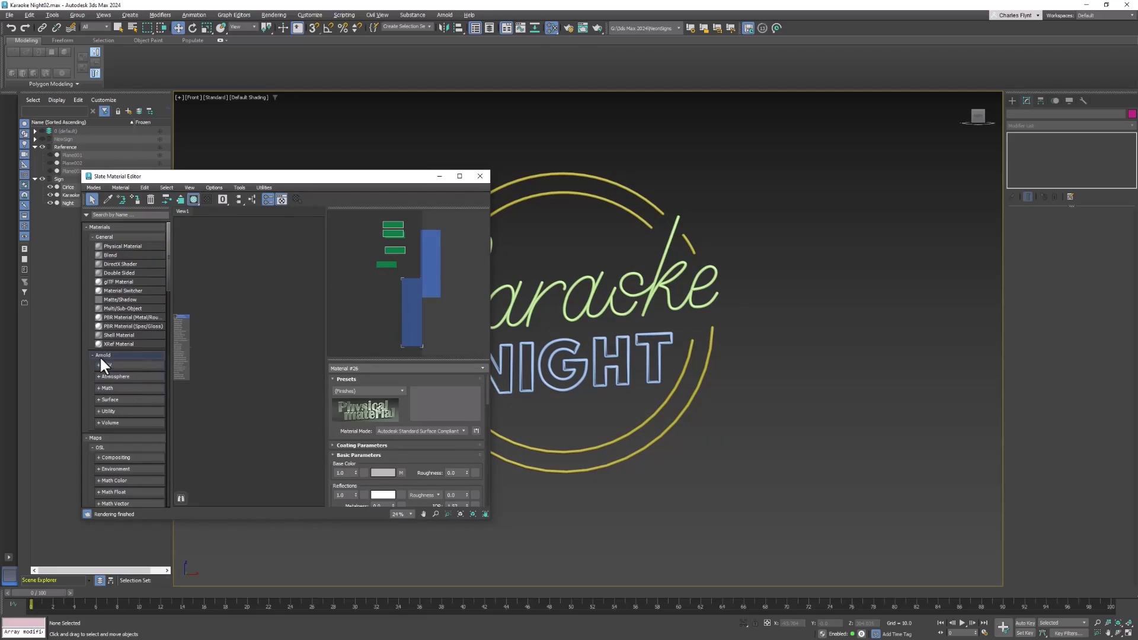
left_click(98, 399)
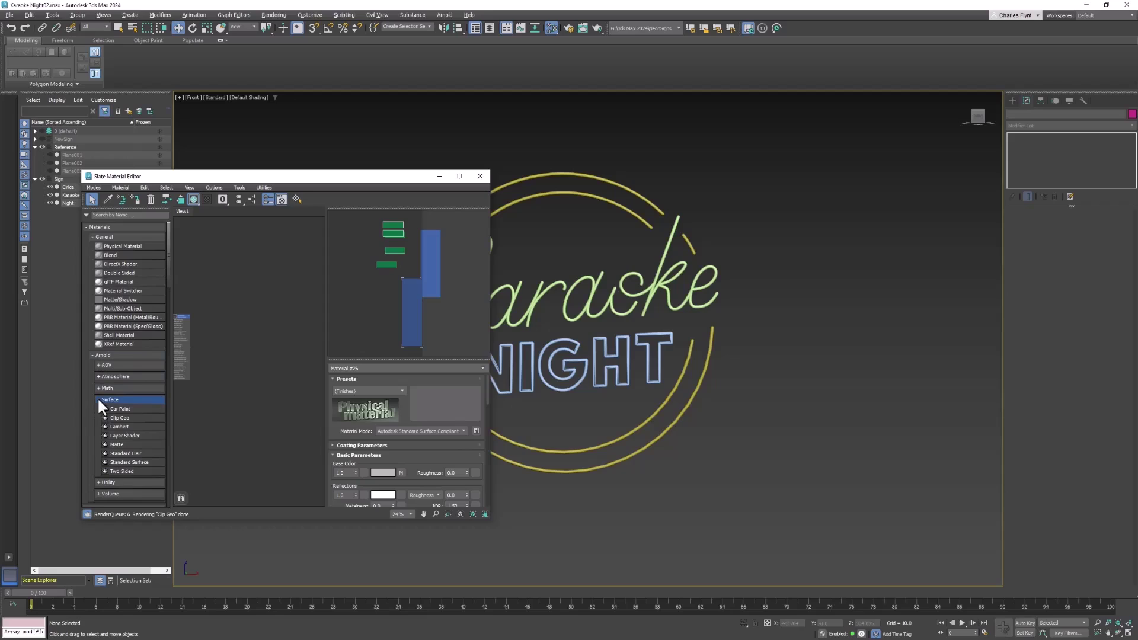
left_click(131, 461)
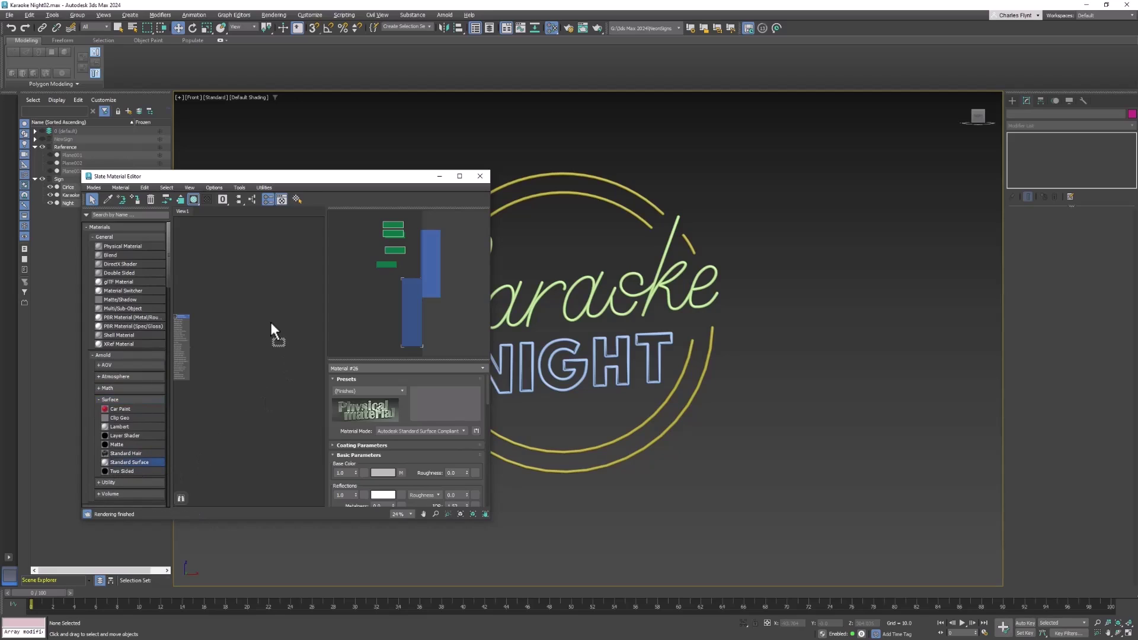
left_click_drag(271, 323, 269, 323)
Step: Assign the new Standard Surface material to the sign's circle arcs
scroll(290, 340, "up", 4)
middle_click_drag(290, 340, 262, 293)
middle_click_drag(224, 259, 234, 245)
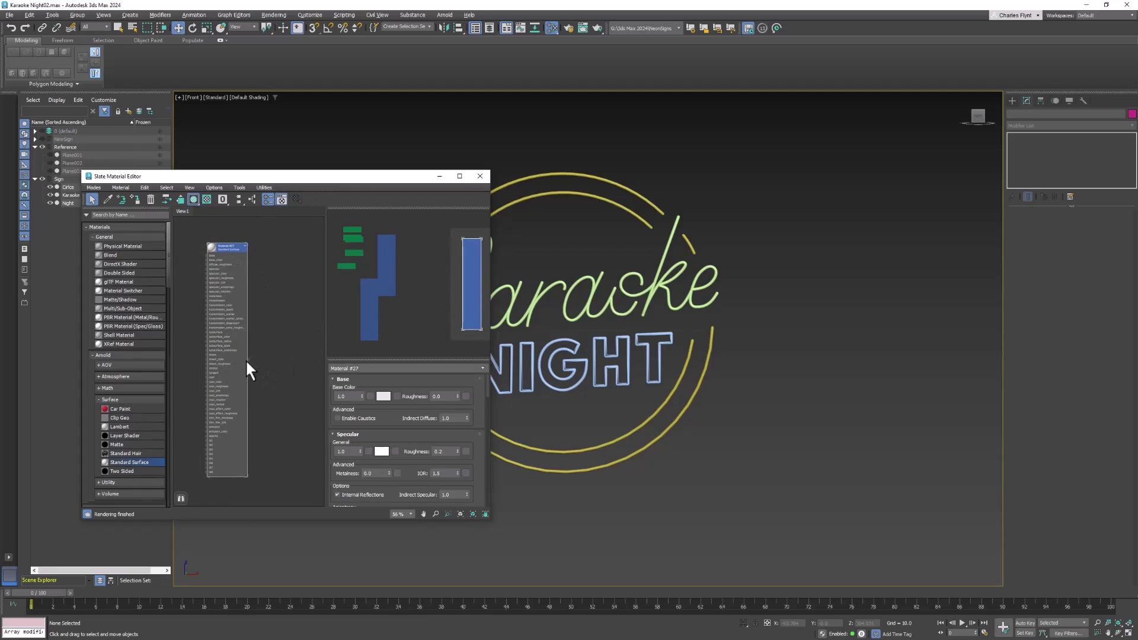
left_click_drag(248, 359, 566, 192)
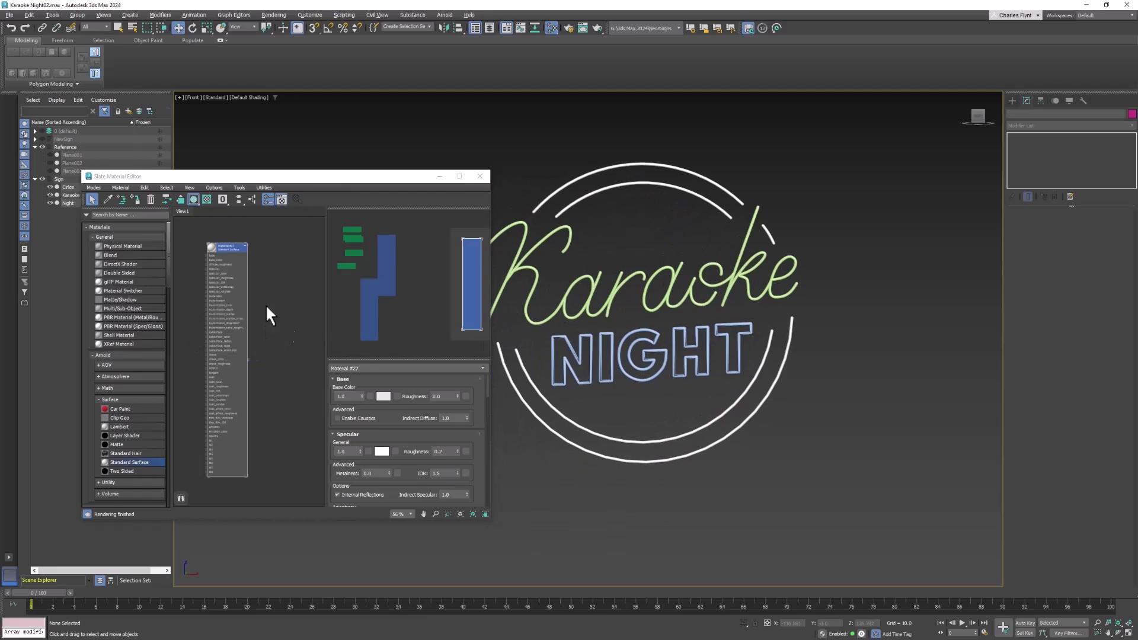
Step: Set the circle material's emission weight to 1.0 with a white emission color
left_click(224, 245)
scroll(384, 415, "down", 1)
left_click_drag(384, 409, 391, 421)
scroll(388, 415, "down", 4)
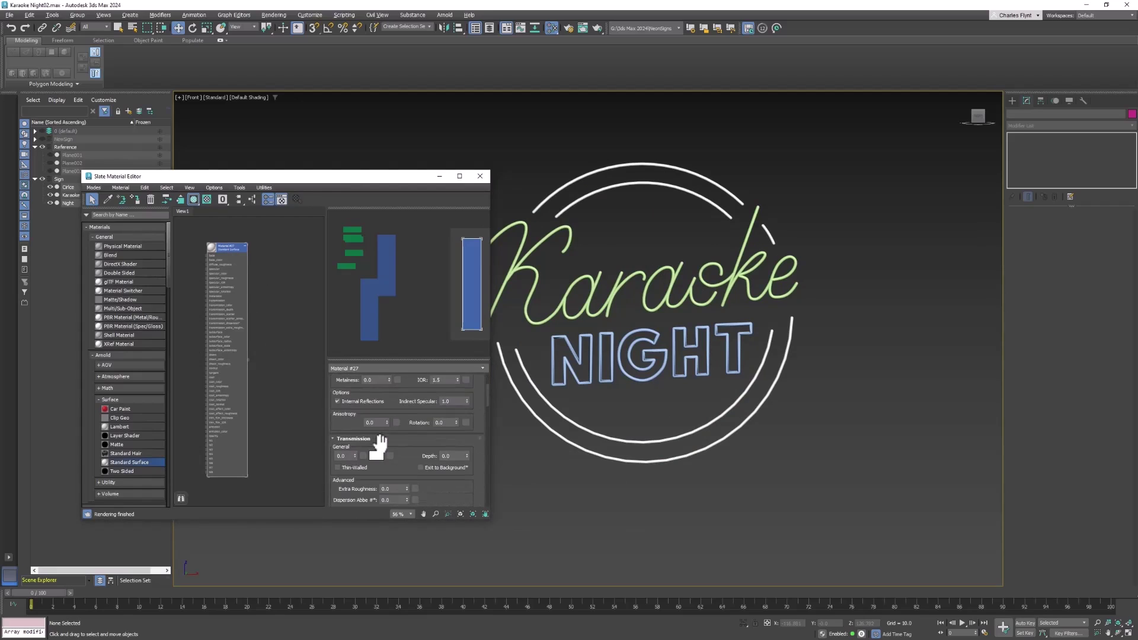
scroll(379, 447, "down", 6)
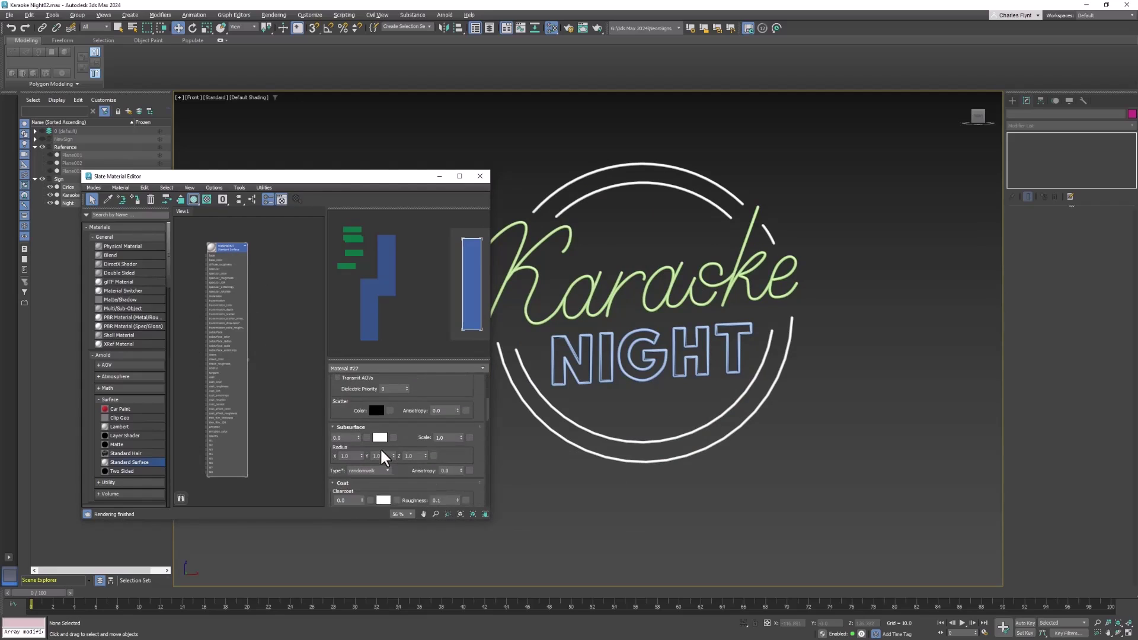
scroll(380, 451, "down", 5)
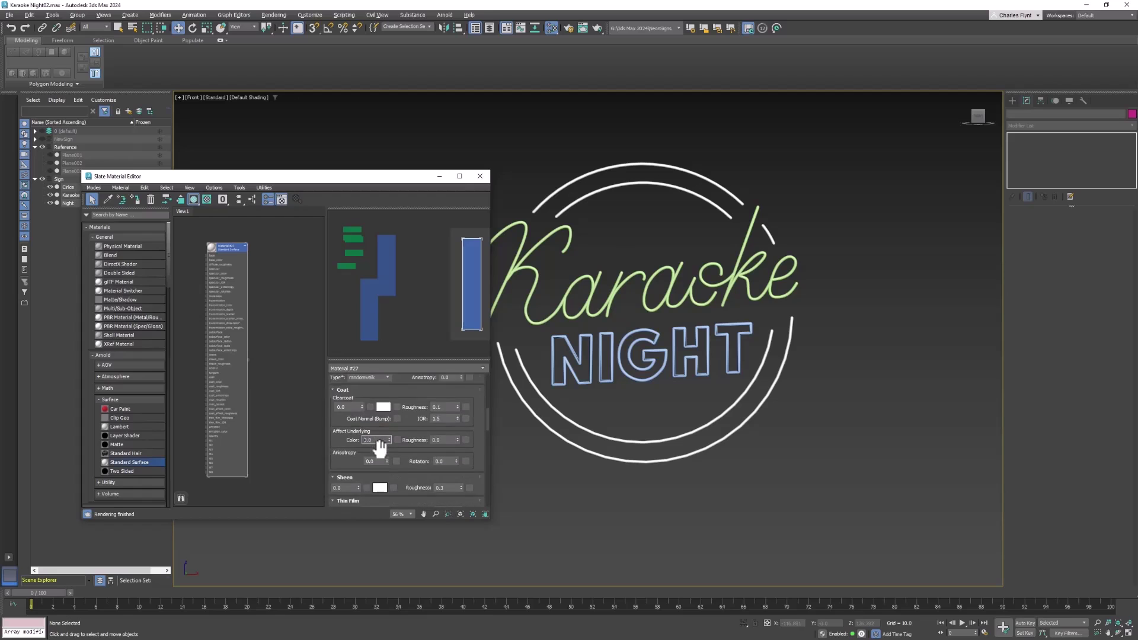
scroll(382, 453, "down", 1)
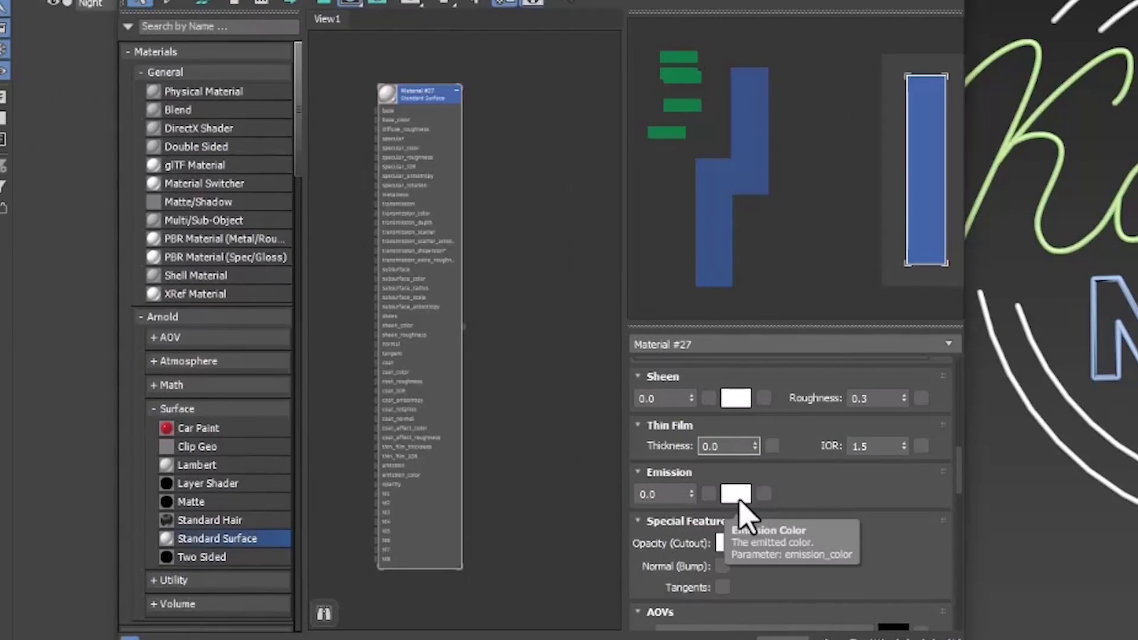
left_click(738, 495)
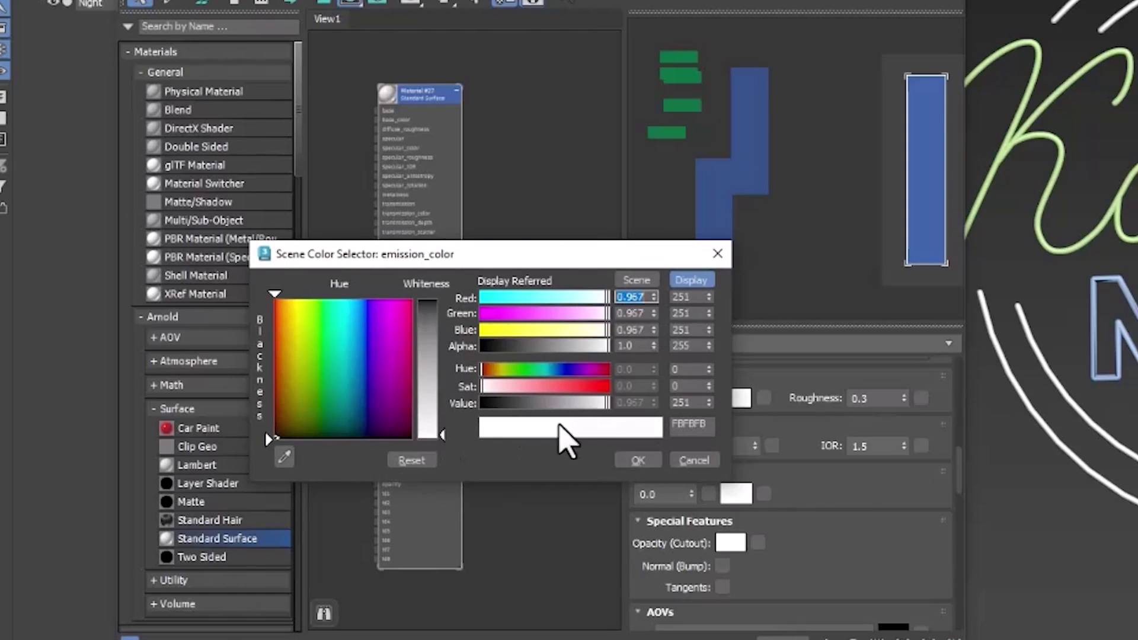
left_click(638, 461)
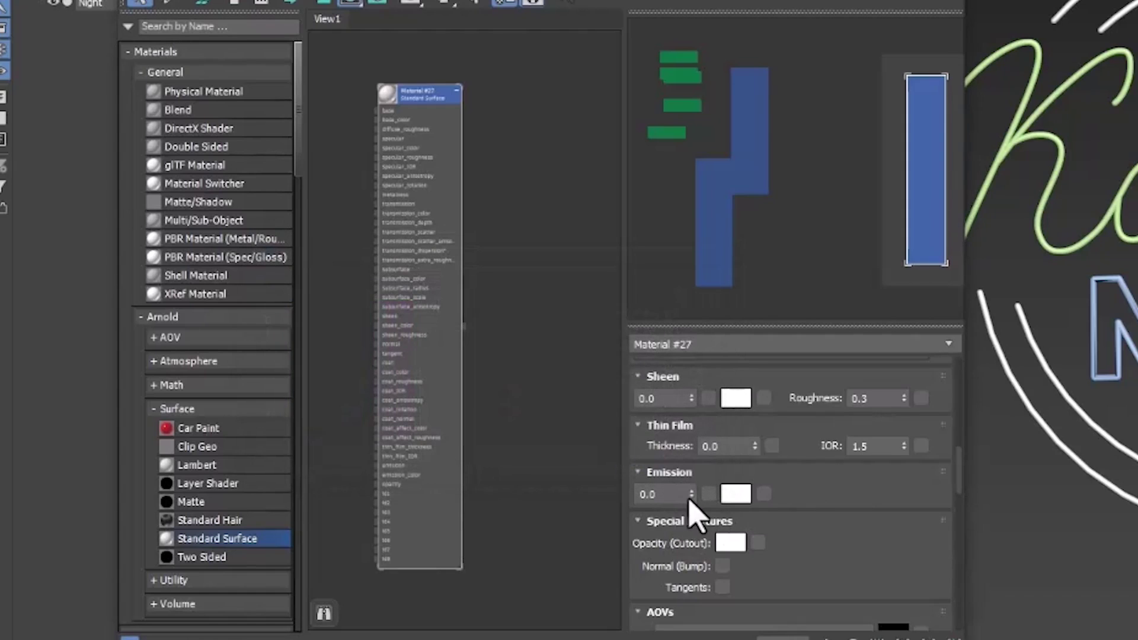
double_click(663, 494)
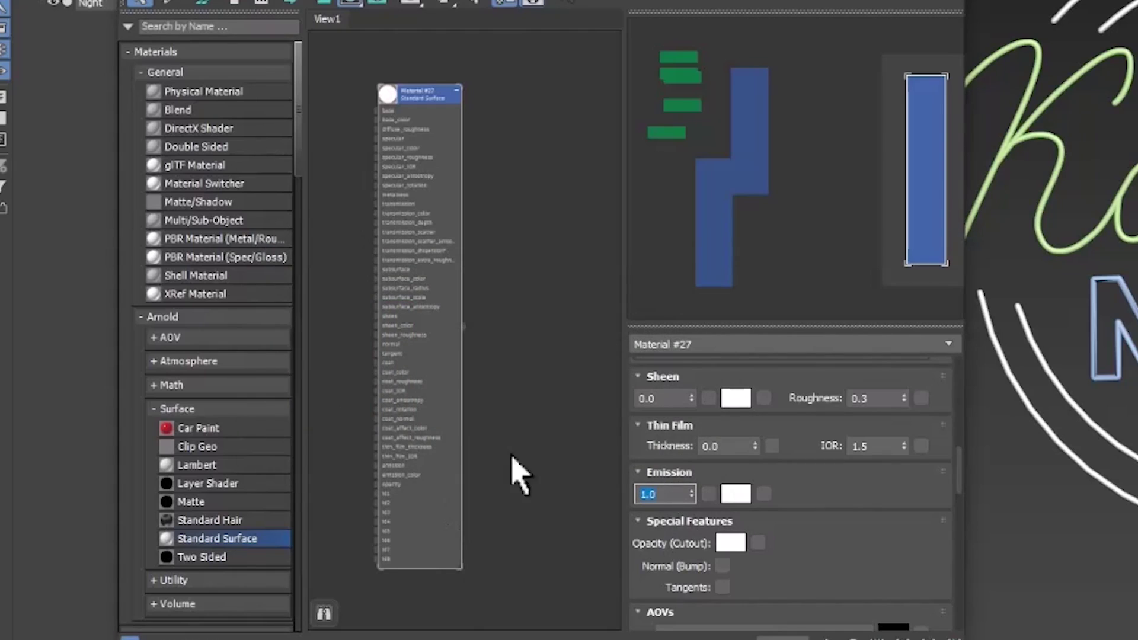
left_click(828, 527)
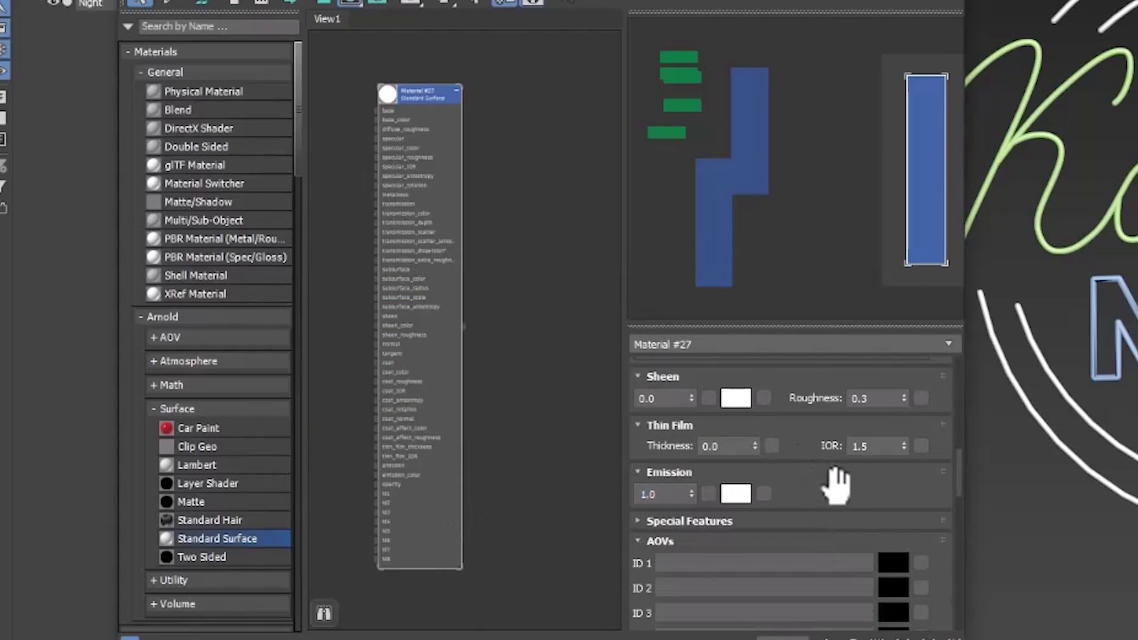
left_click(842, 521)
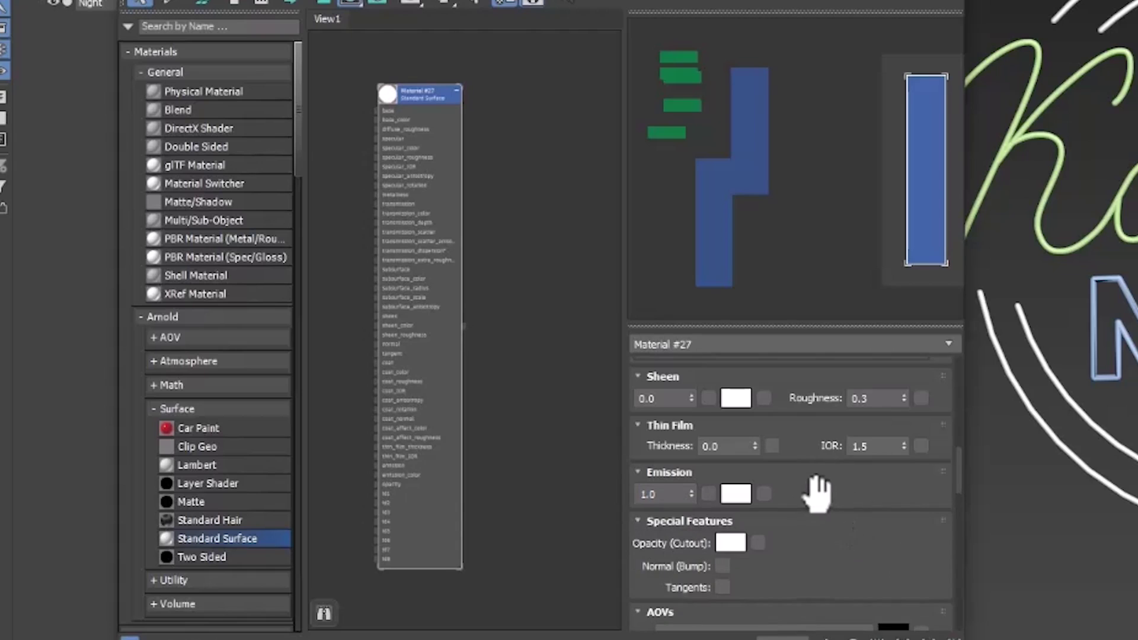
Step: Set the circle material's transmission weight to 1.0 and its transmission color to purple 9A24FF
scroll(815, 491, "up", 3)
scroll(804, 510, "up", 5)
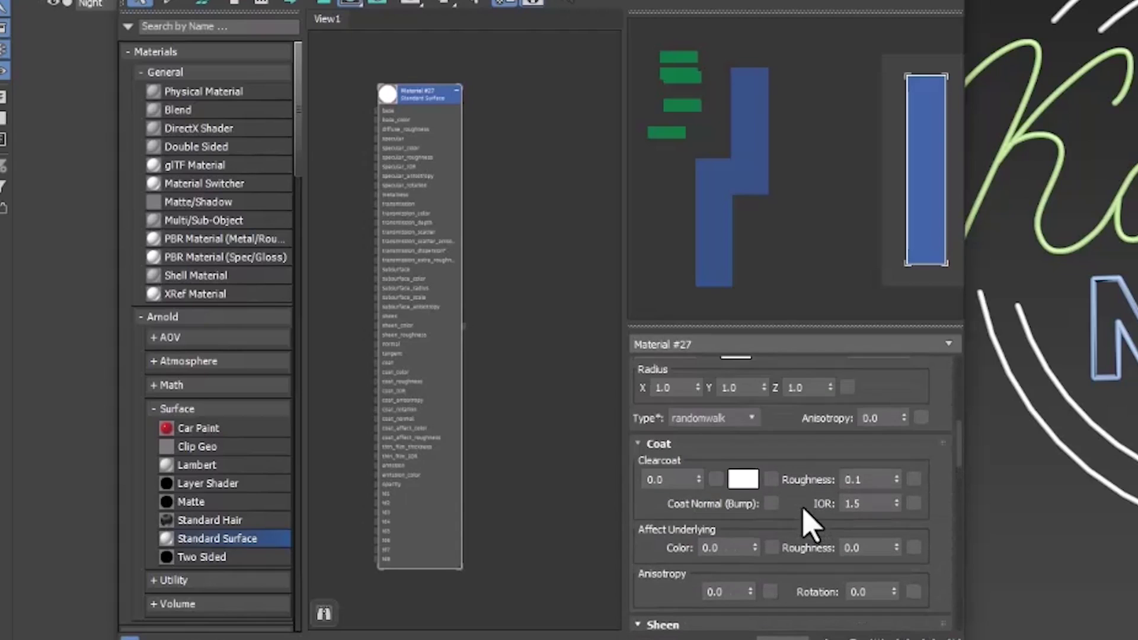
scroll(803, 505, "up", 5)
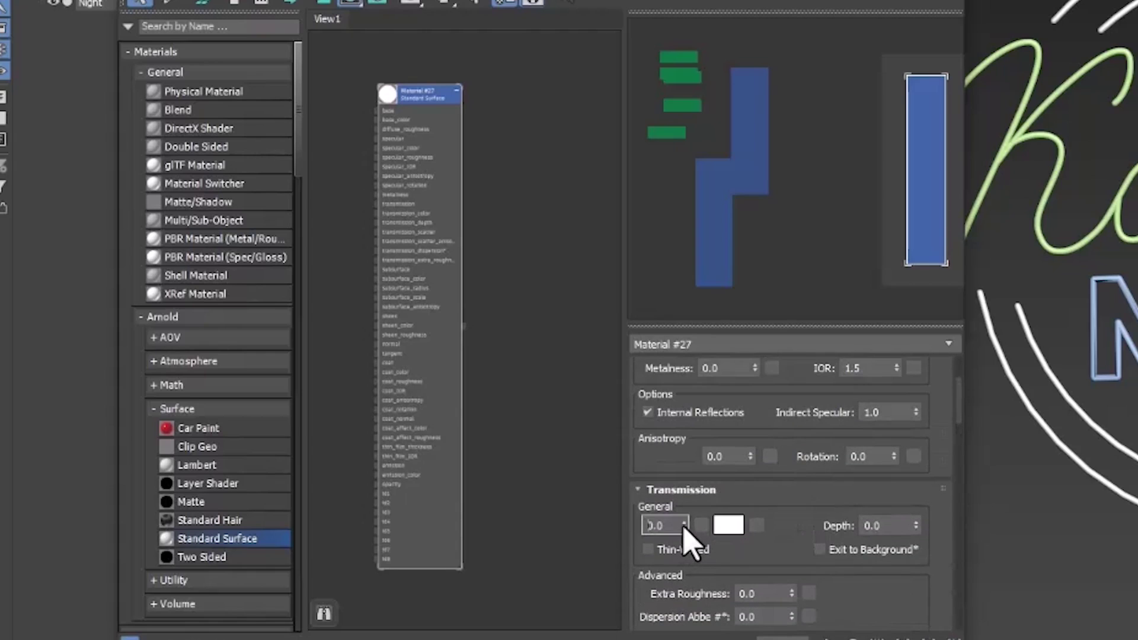
left_click_drag(685, 526, 721, 229)
left_click(730, 525)
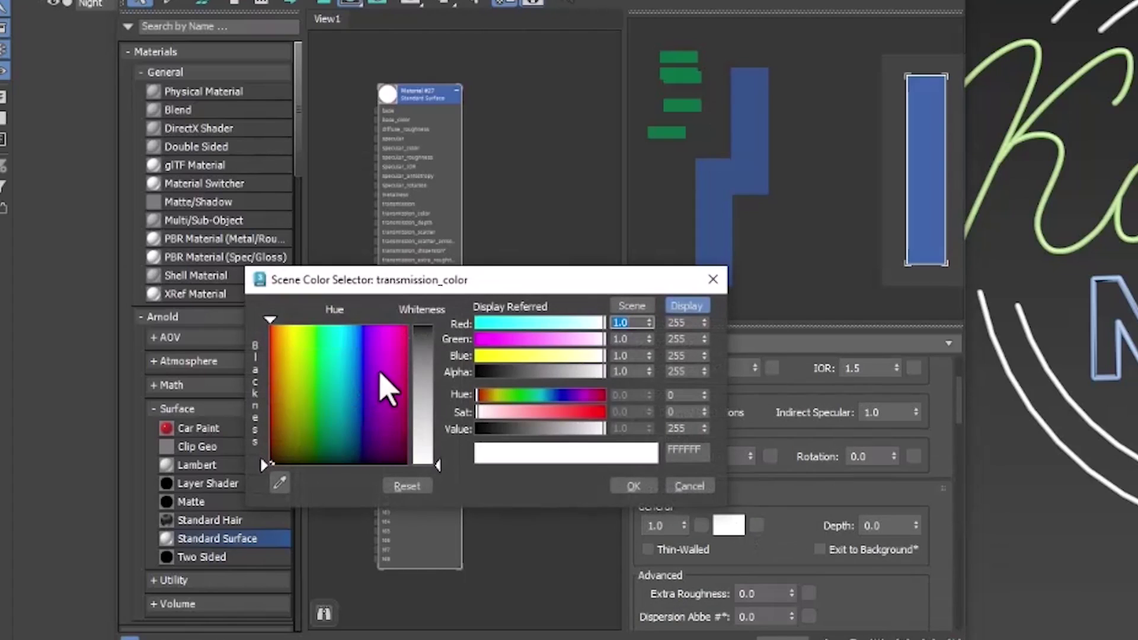
mouse_move(438, 465)
left_mouse_down()
mouse_move(438, 327)
mouse_move(360, 323)
mouse_move(371, 323)
left_mouse_up()
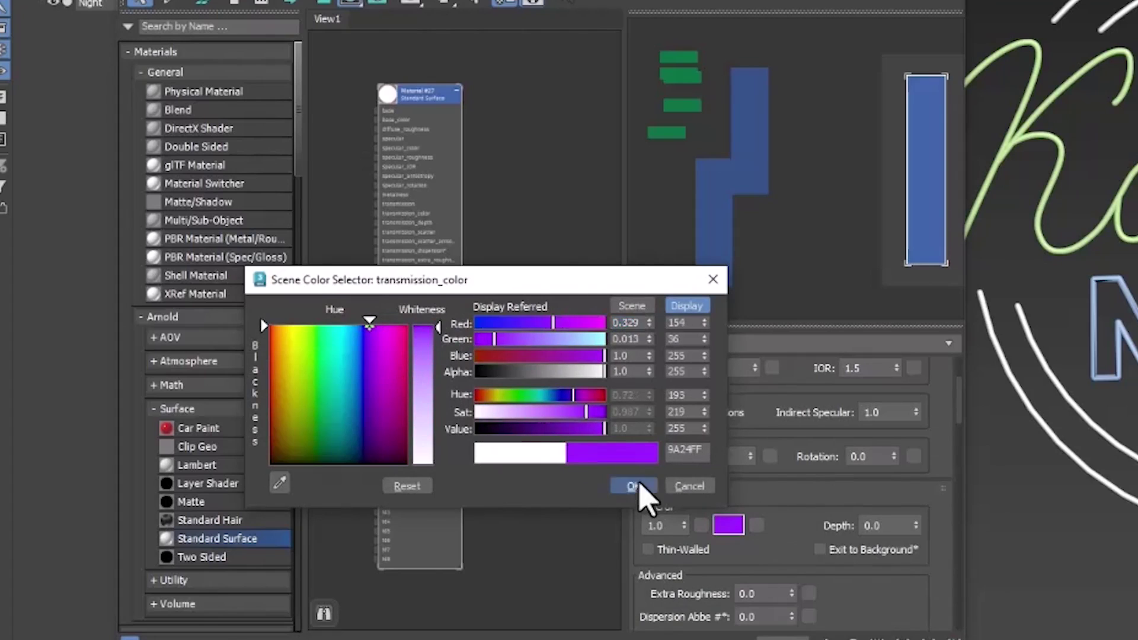
left_click(633, 486)
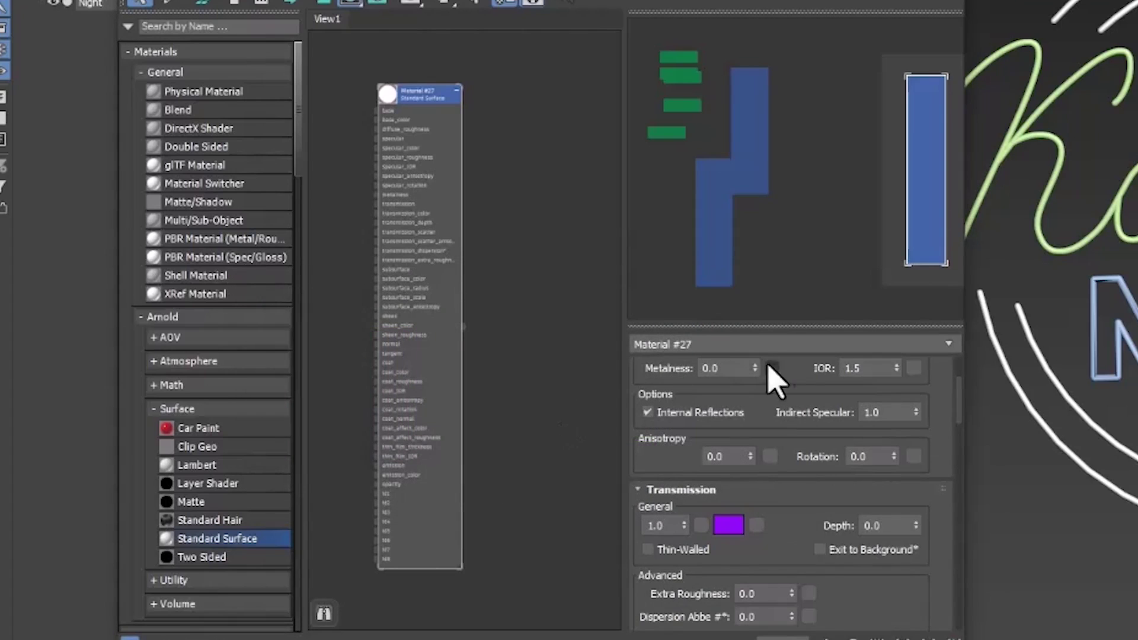
Step: Name the material Circle and duplicate its node twice beside the original
left_click(699, 344)
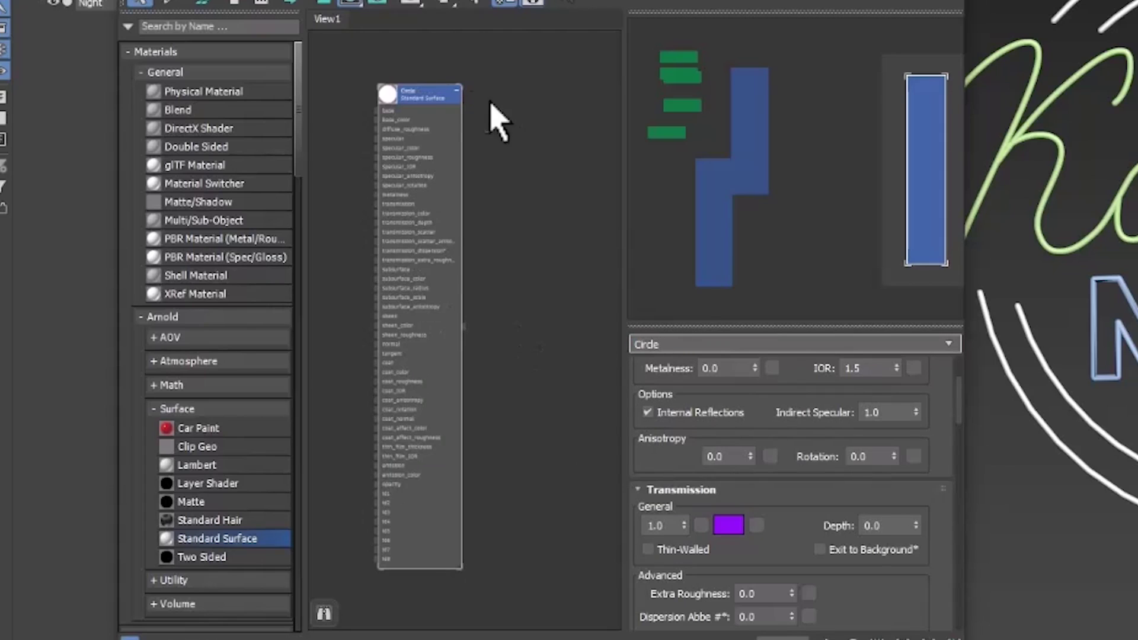
left_click(403, 93)
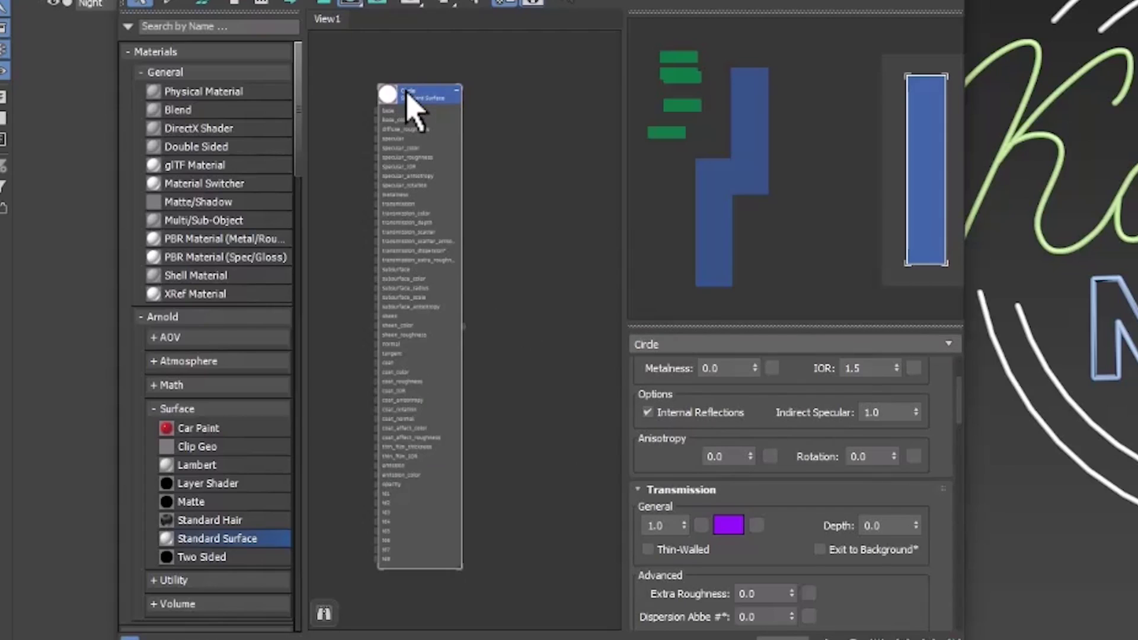
left_click_drag(407, 93, 519, 90, "shift")
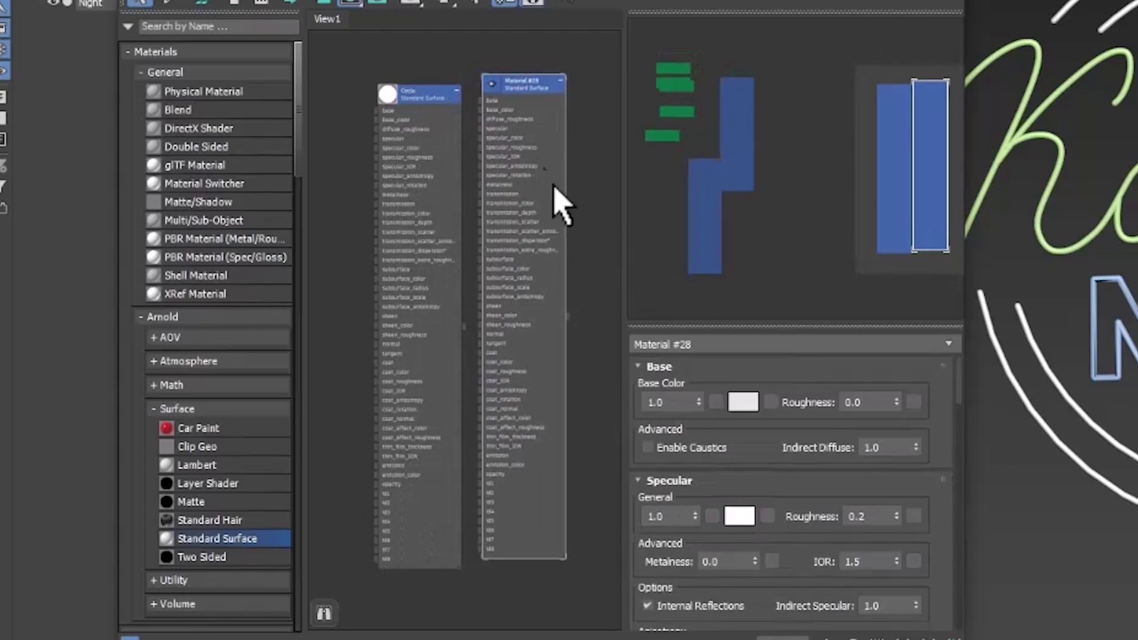
key("ctrl+z")
key("ctrl+z")
left_click_drag(349, 89, 452, 102, "shift")
middle_click_drag(452, 101, 477, 101)
Step: Name the first material copy Karaoke and change its transmission color to a fully saturated magenta
left_click(470, 96)
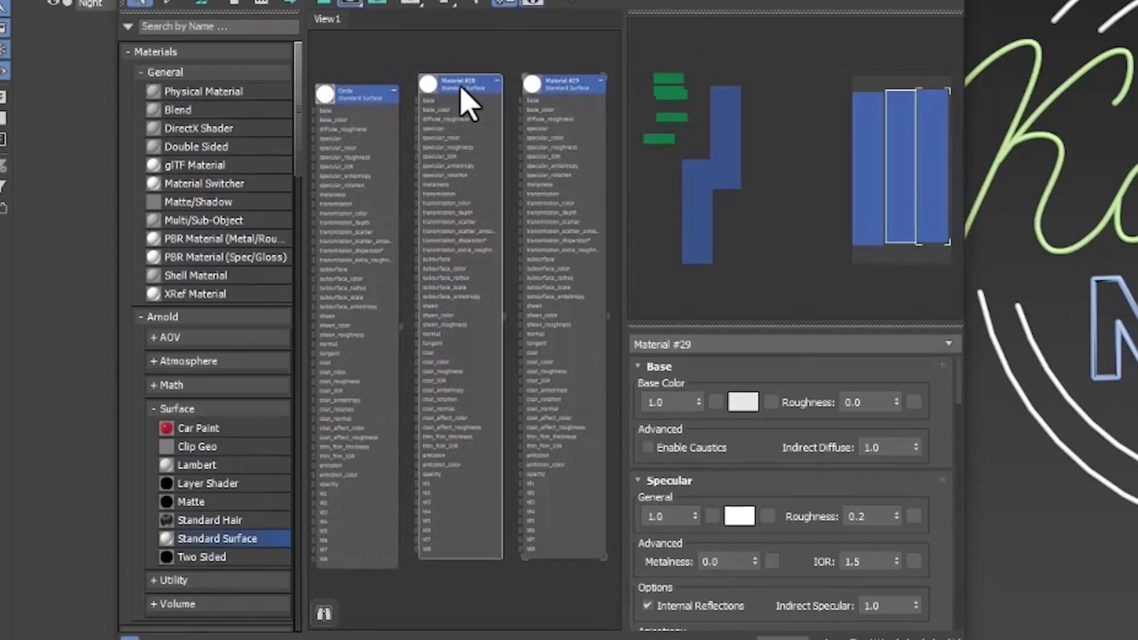
left_click(715, 344)
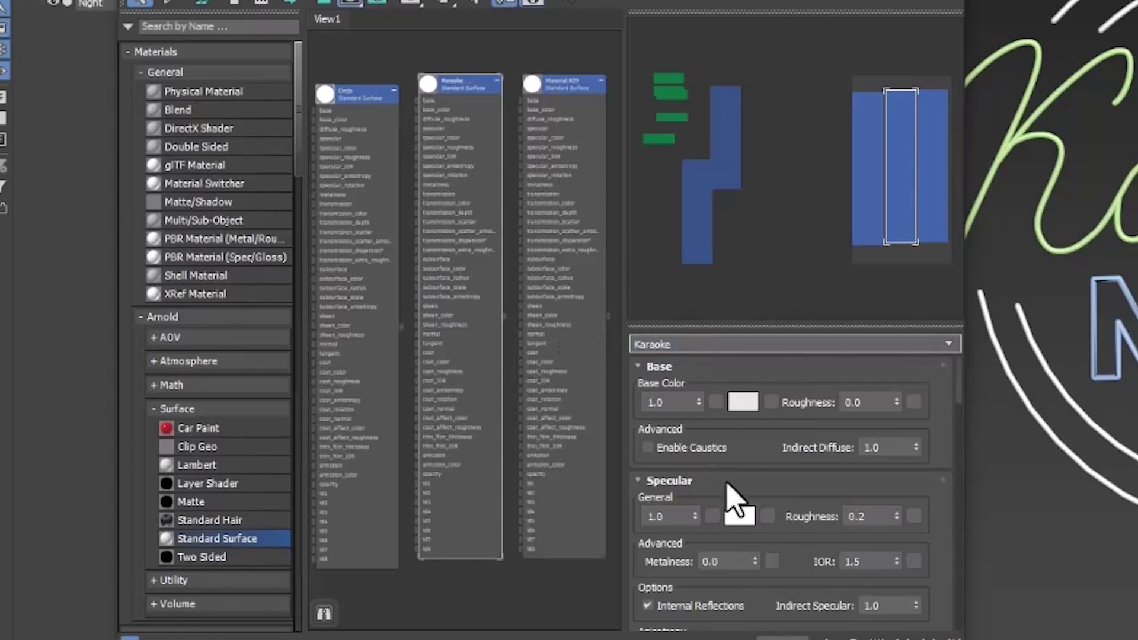
scroll(770, 503, "down", 3)
scroll(755, 521, "down", 1)
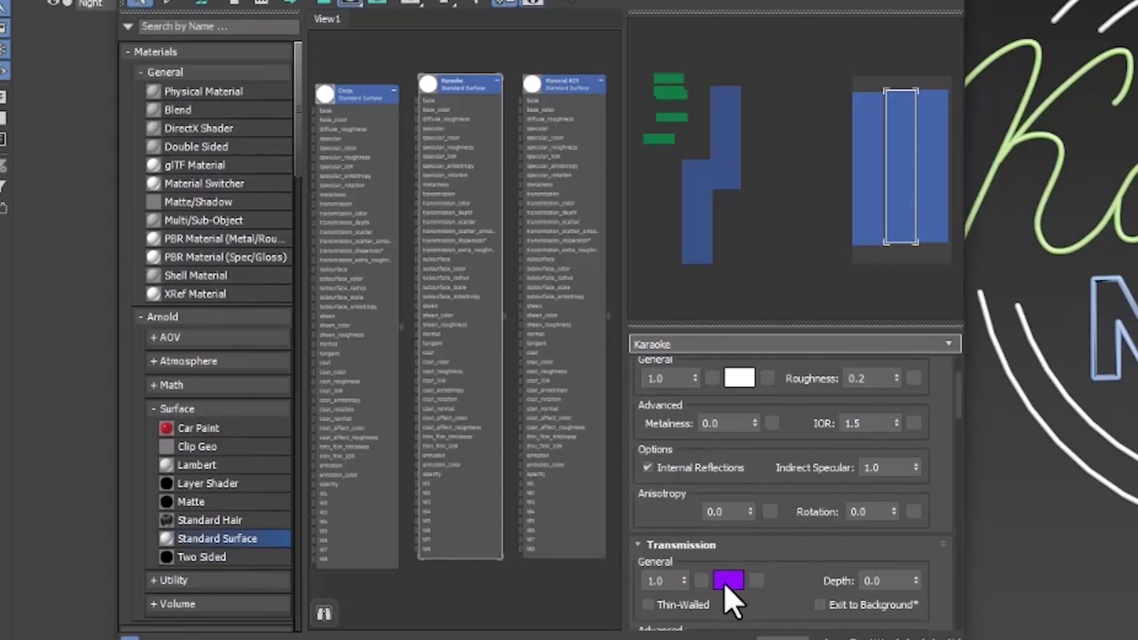
left_click(726, 583)
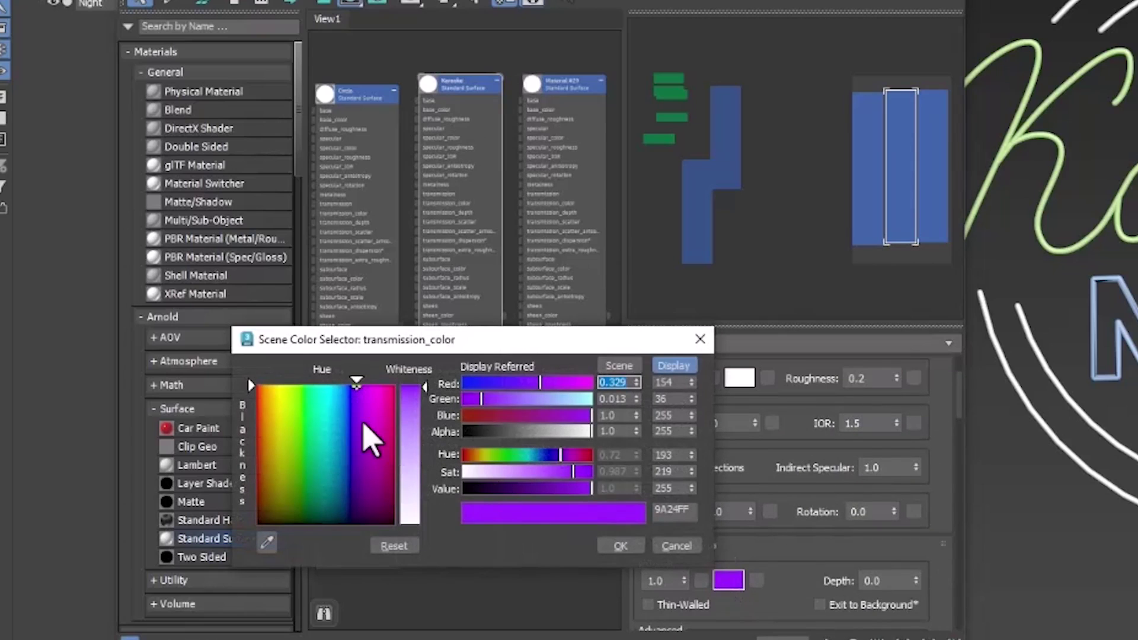
left_click_drag(368, 437, 365, 385)
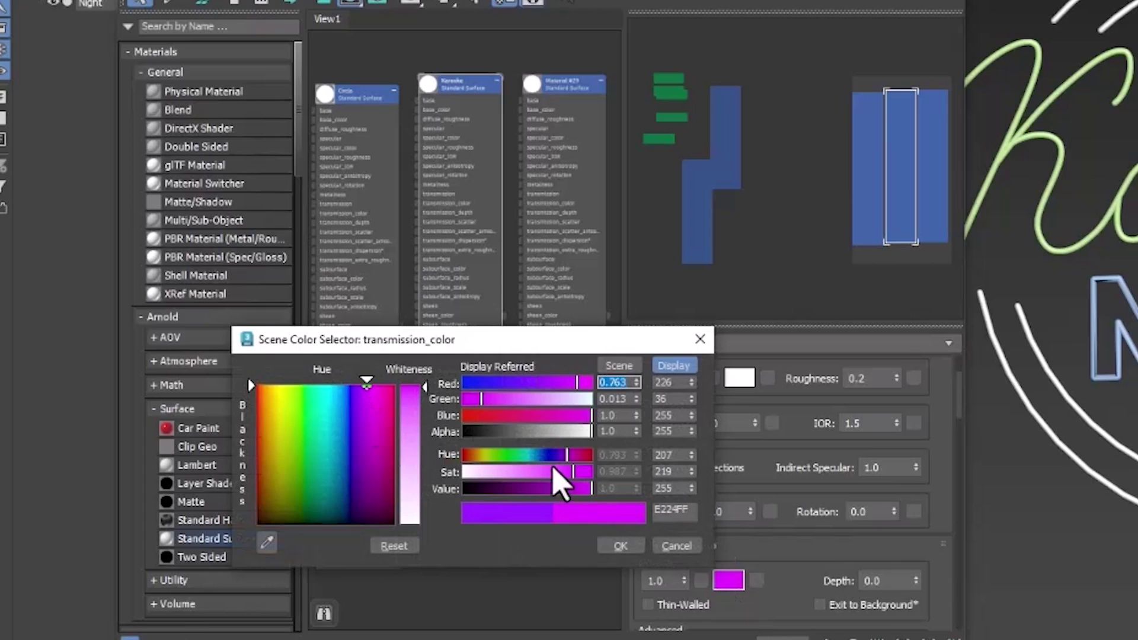
left_click_drag(573, 472, 635, 475)
left_click_drag(366, 384, 368, 384)
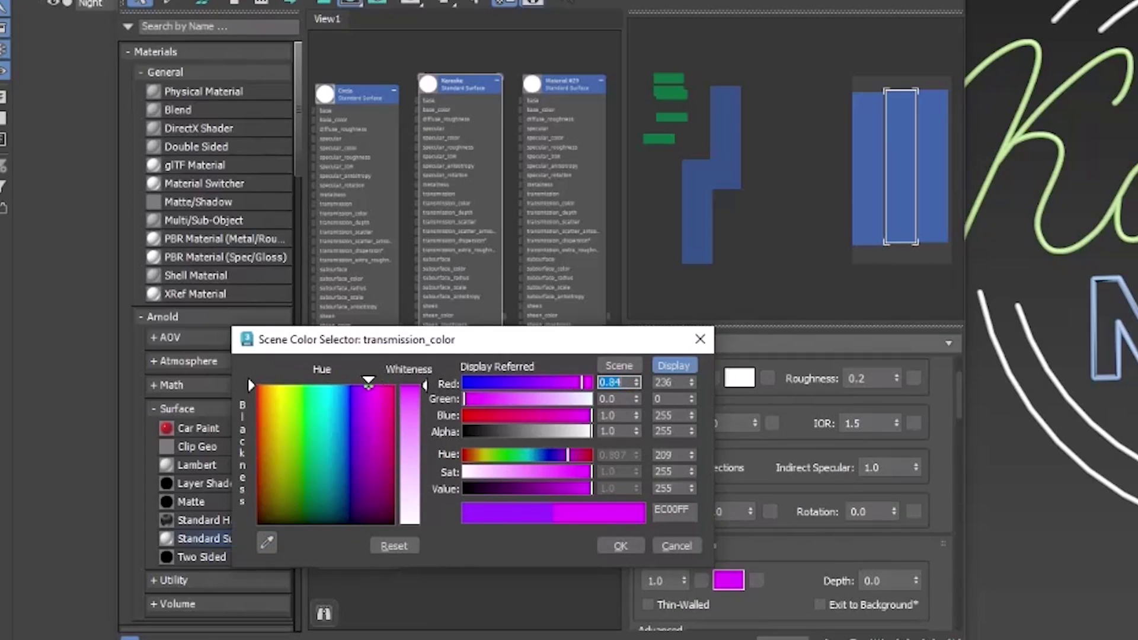
left_click(619, 547)
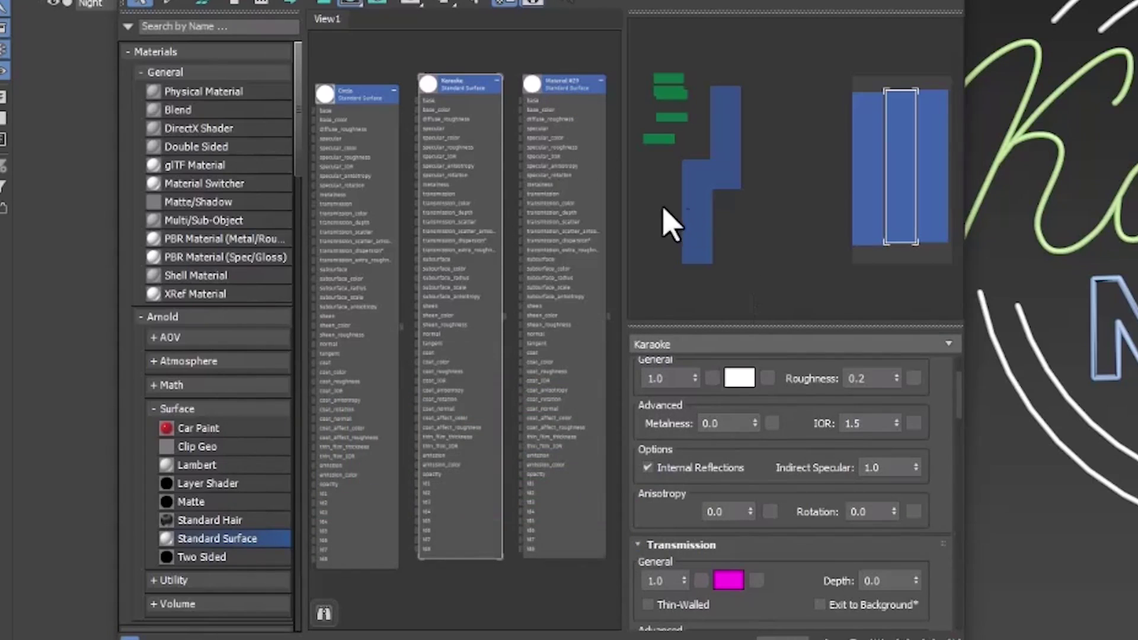
Step: Name the second material copy Night, set its transmission color to turquoise 24FFE7, and close the Slate Material Editor
left_click(574, 98)
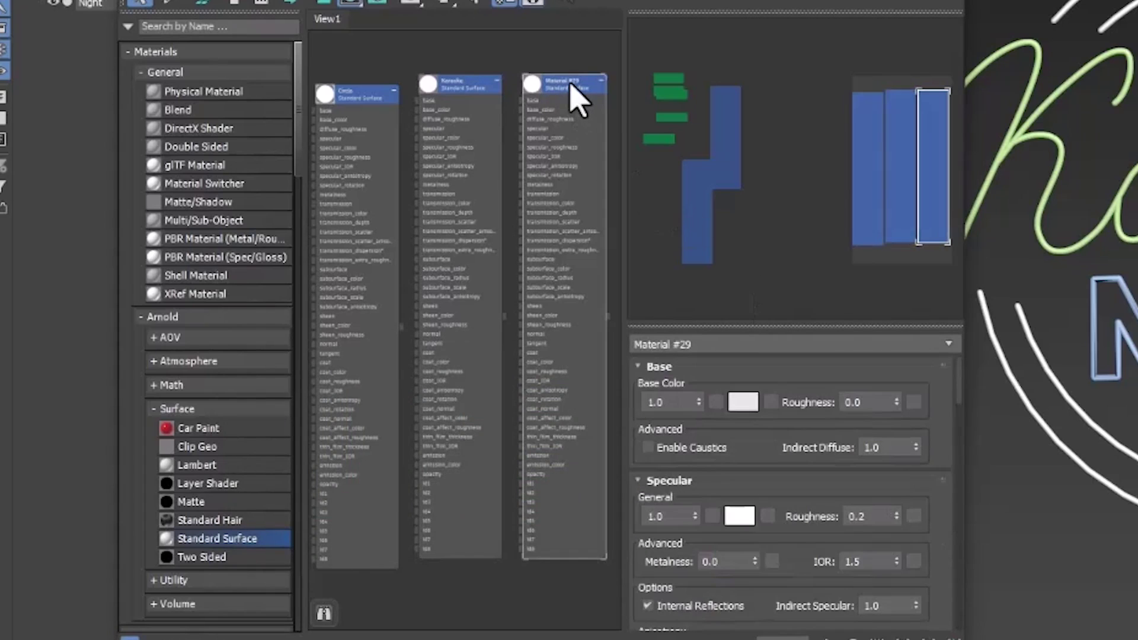
left_click(715, 343)
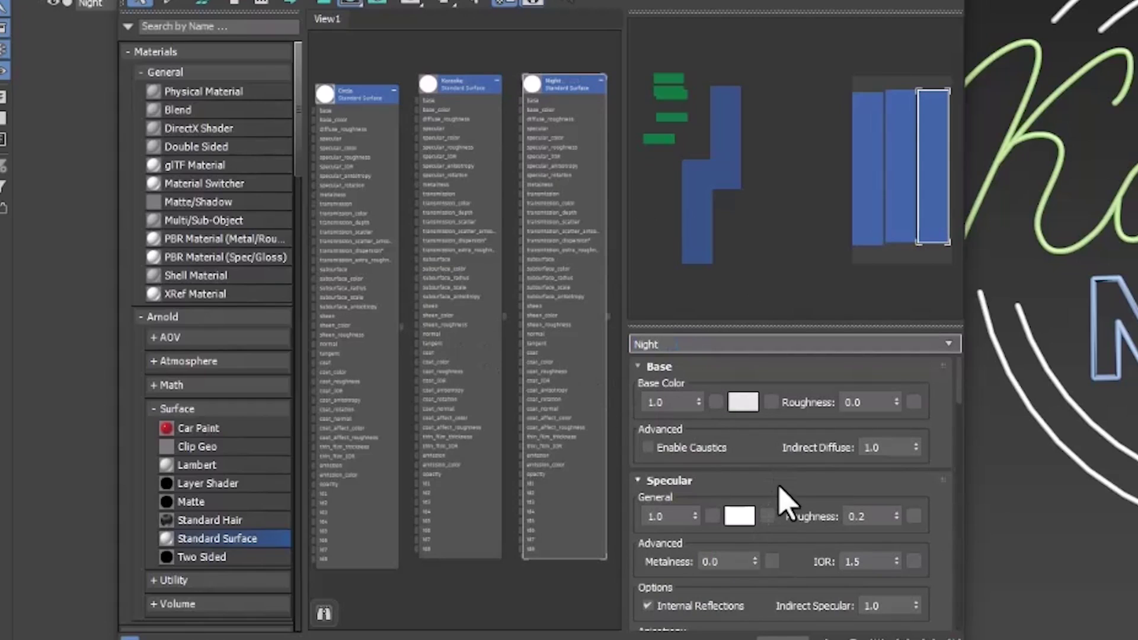
scroll(765, 483, "down", 5)
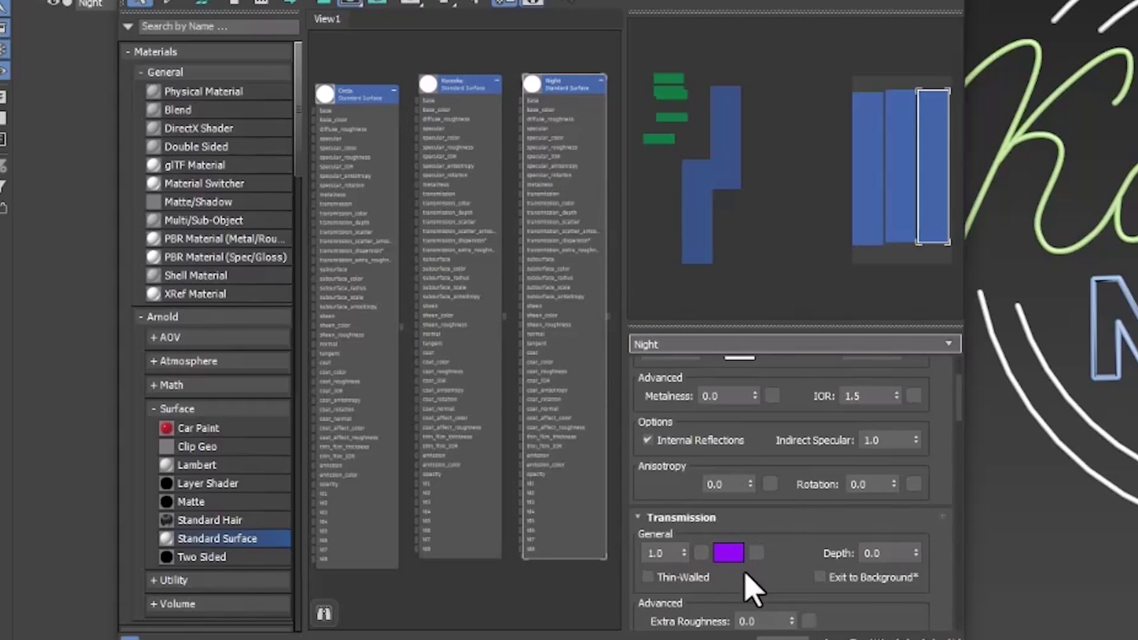
left_click(728, 552)
mouse_move(364, 349)
left_mouse_down()
mouse_move(320, 350)
mouse_move(332, 349)
left_mouse_up()
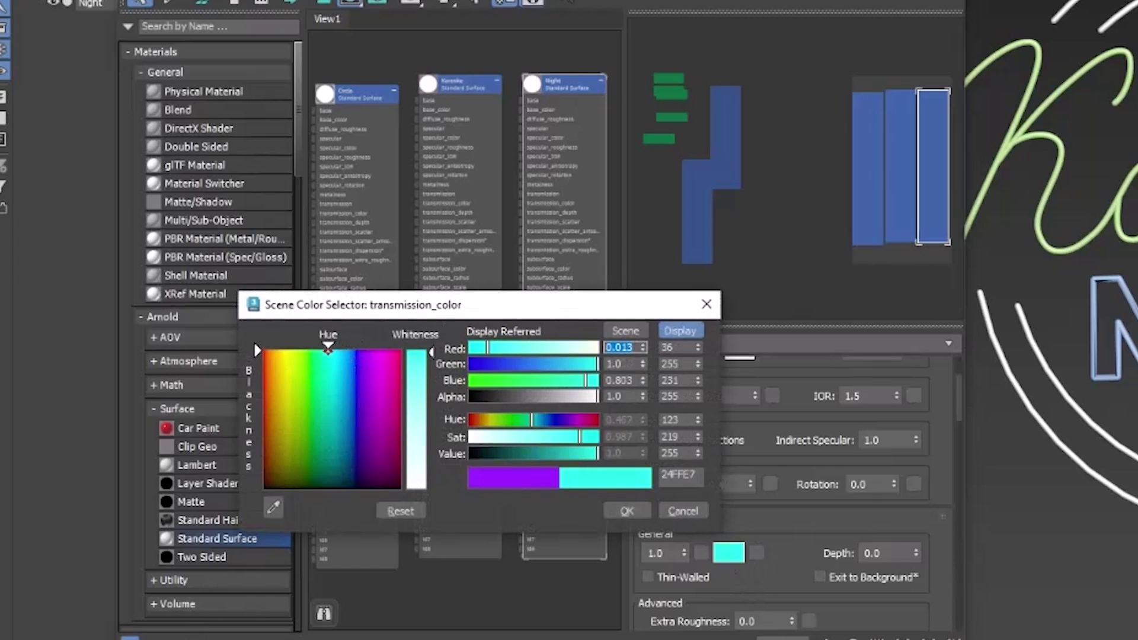
left_click(626, 512)
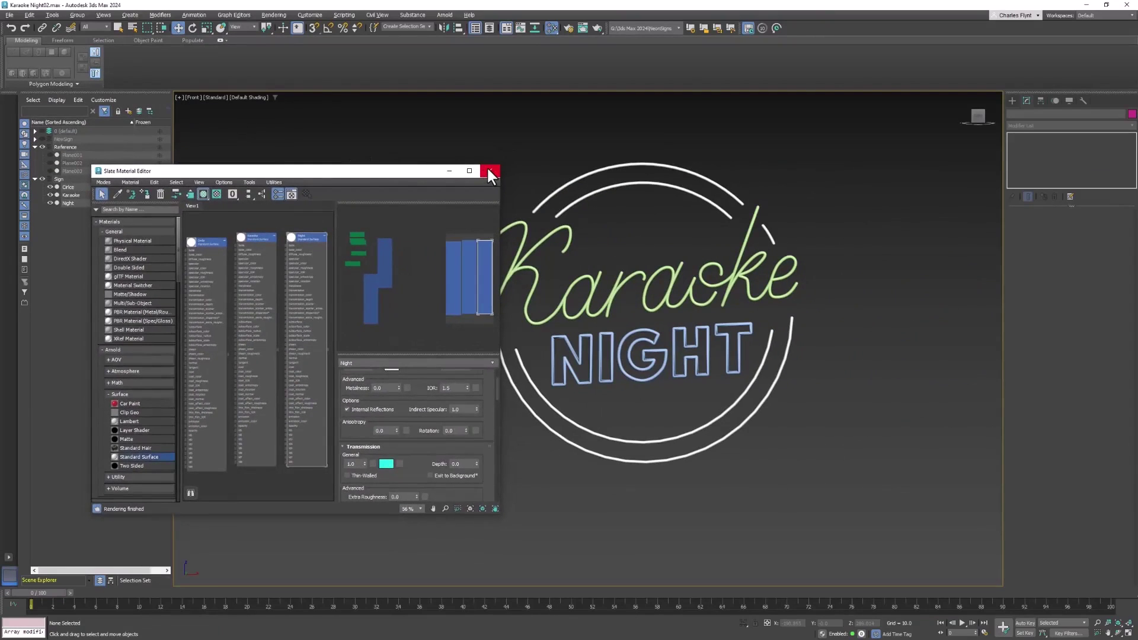
left_click(489, 173)
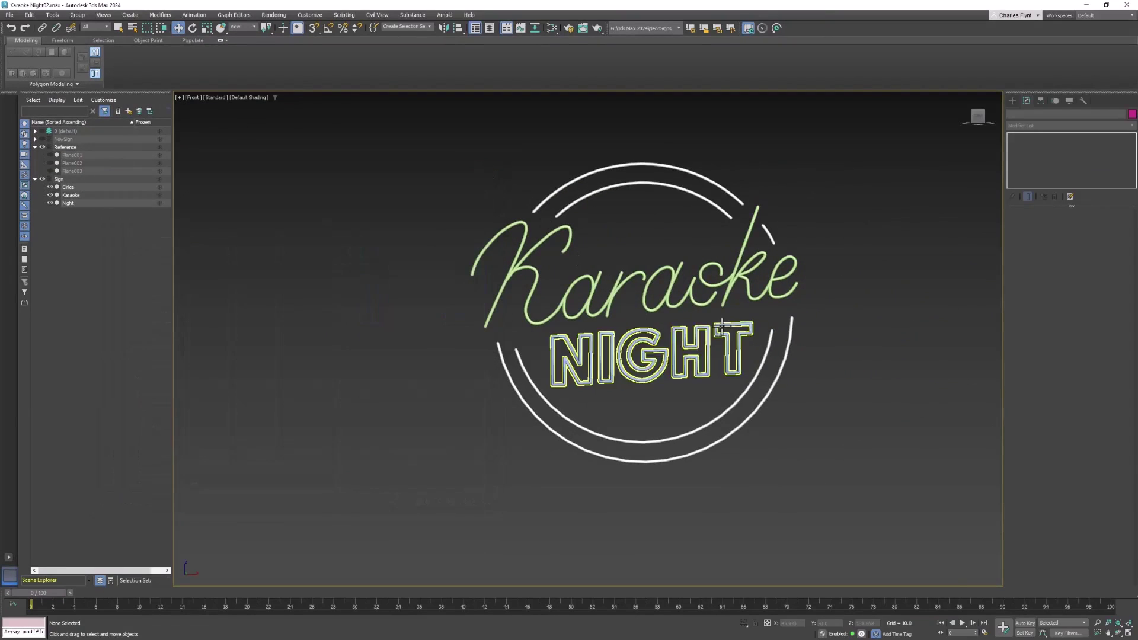
middle_click_drag(702, 325, 653, 350)
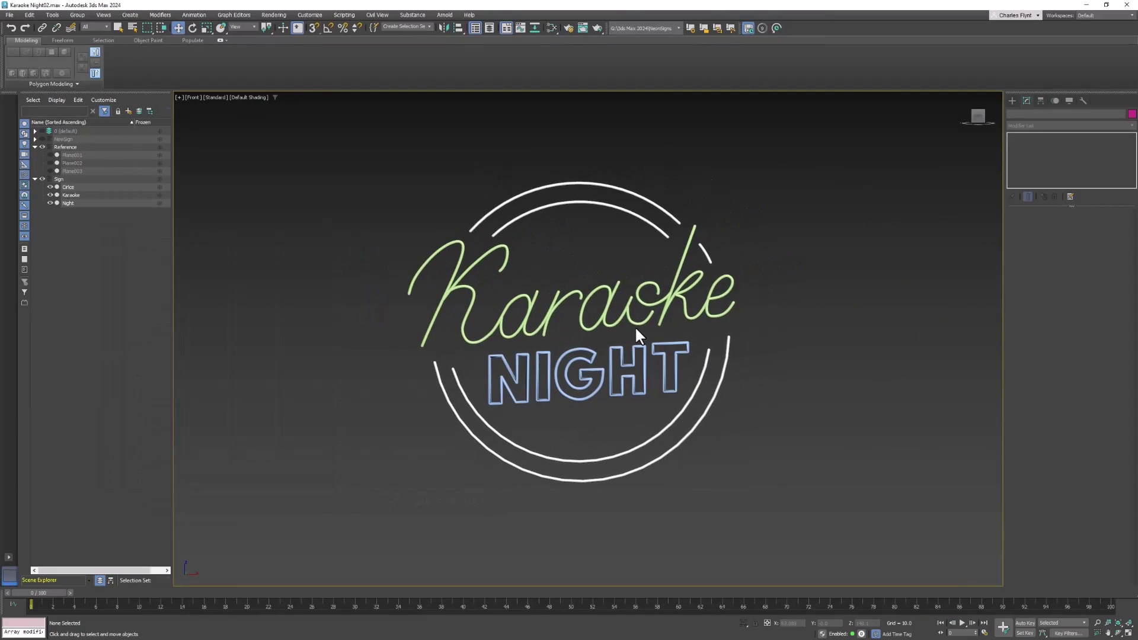